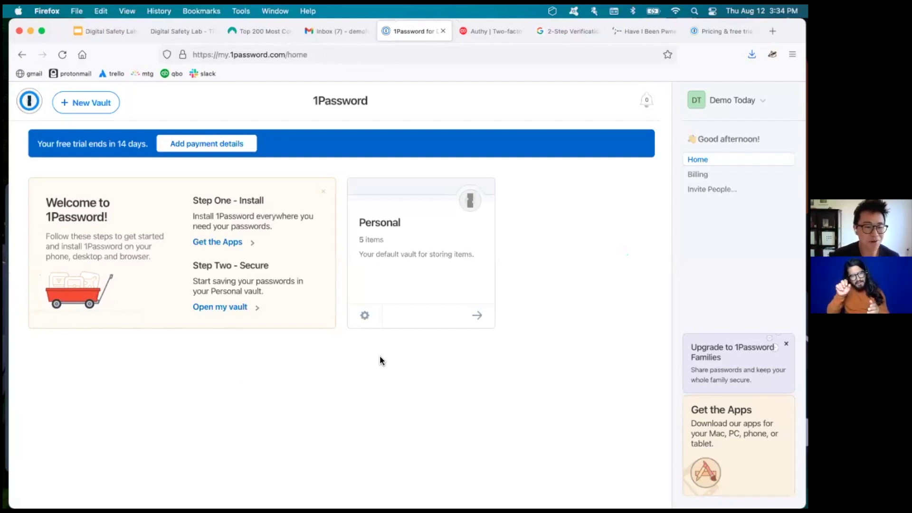
Create a vault named 'Demo Vault for Today' and view its empty item list.
click(115, 105)
text(Demo Vault for Tod)
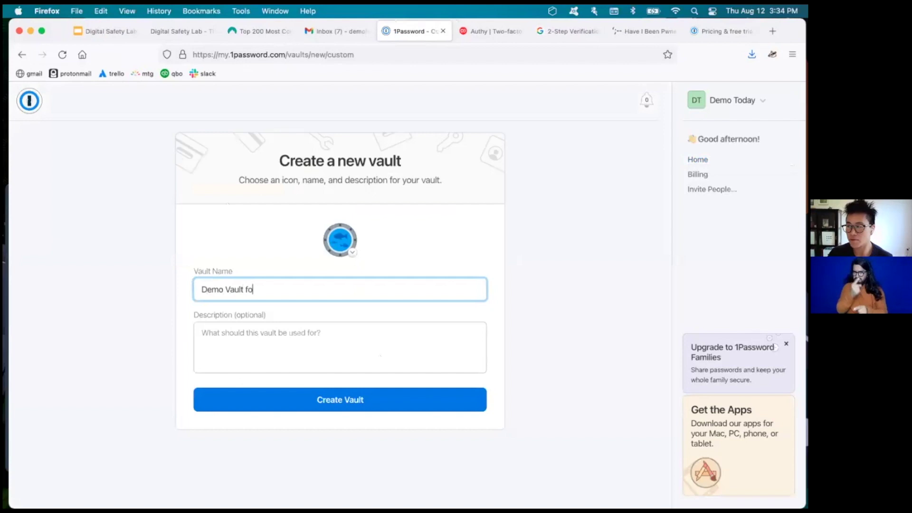
text(ay)
click(288, 401)
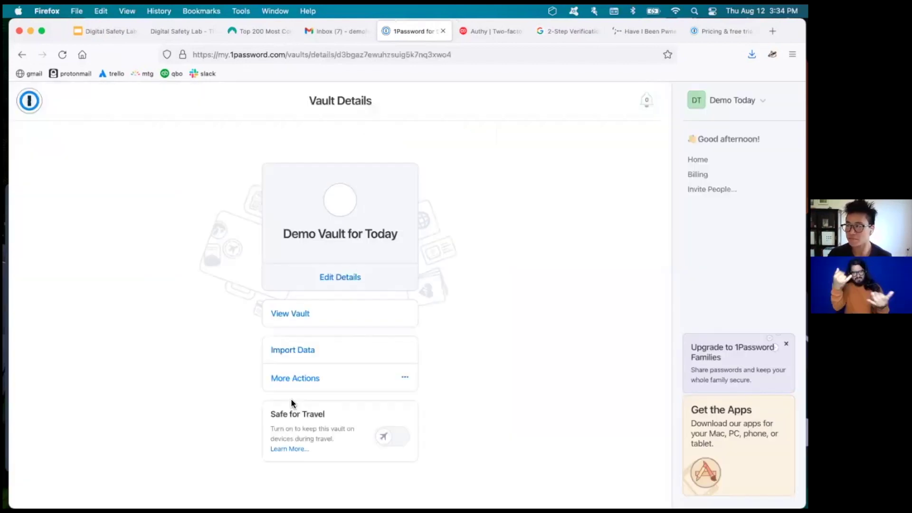
click(293, 317)
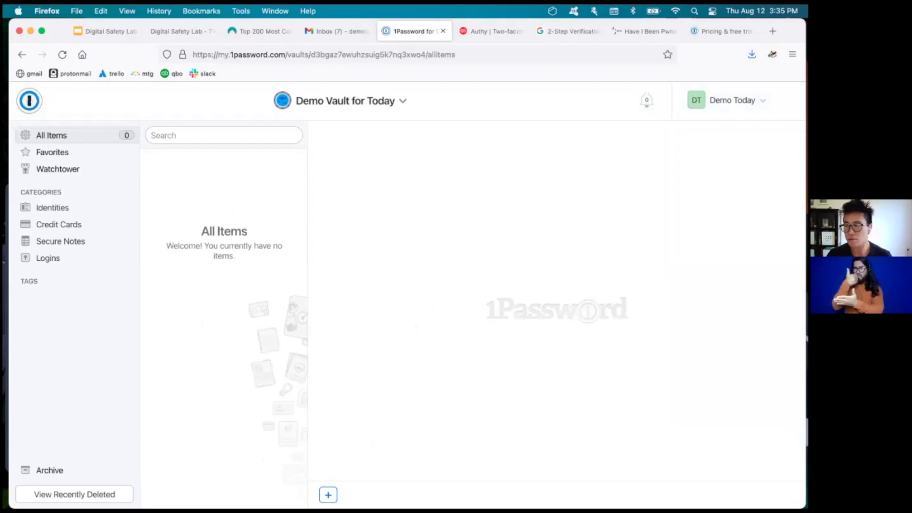
click(329, 495)
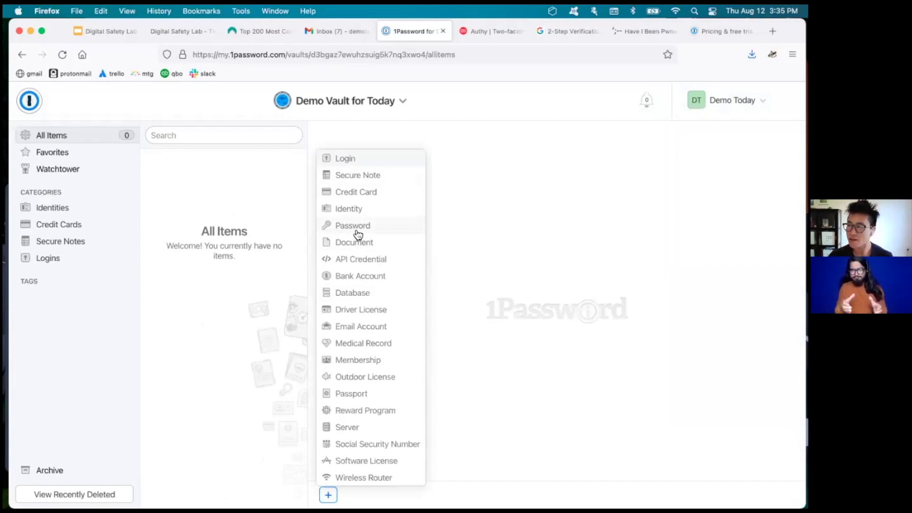
Save a new Login item titled 'Gmail Login' with a Gmail username and a placeholder password.
click(344, 161)
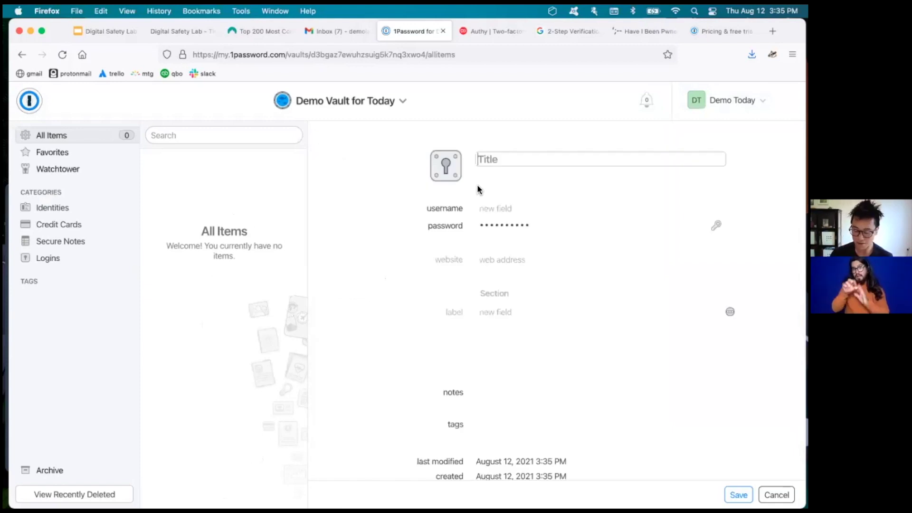
text(Gmail Login)
click(494, 208)
text(gmail@gmail.com)
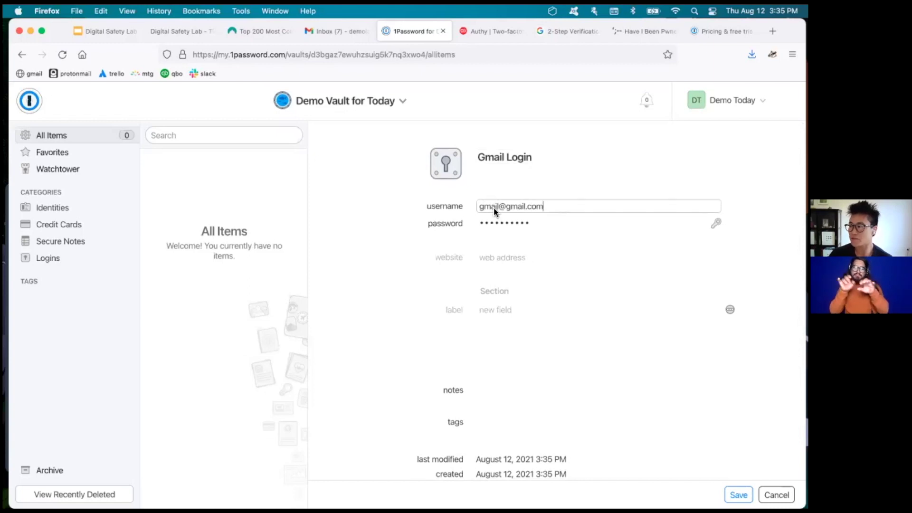
key(Tab)
key(BackSpace)
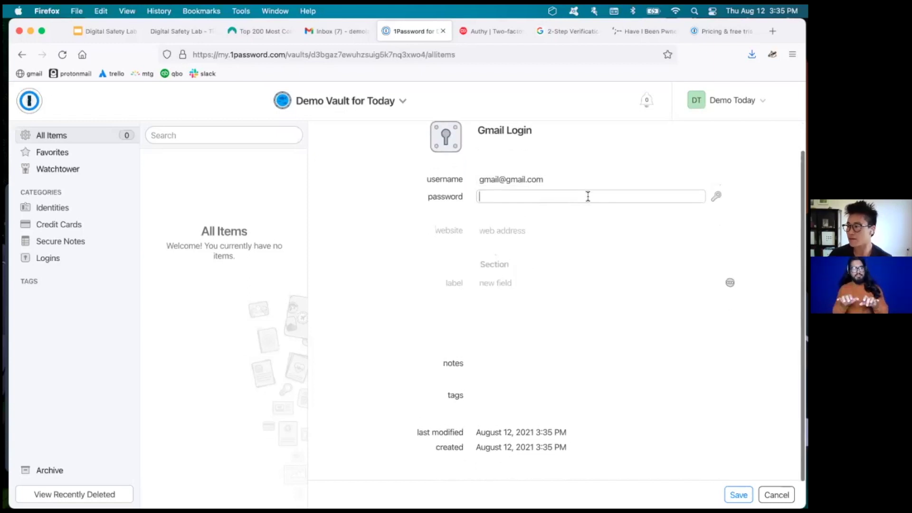
text(password)
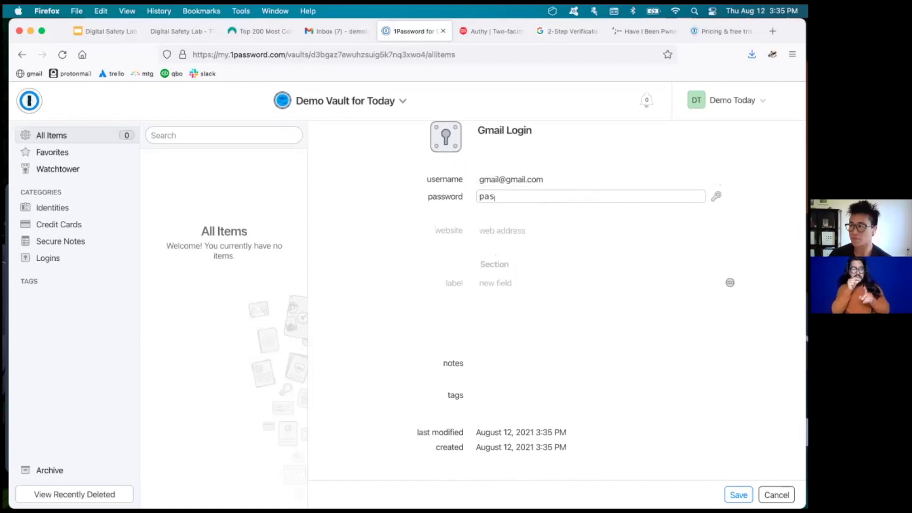
click(633, 230)
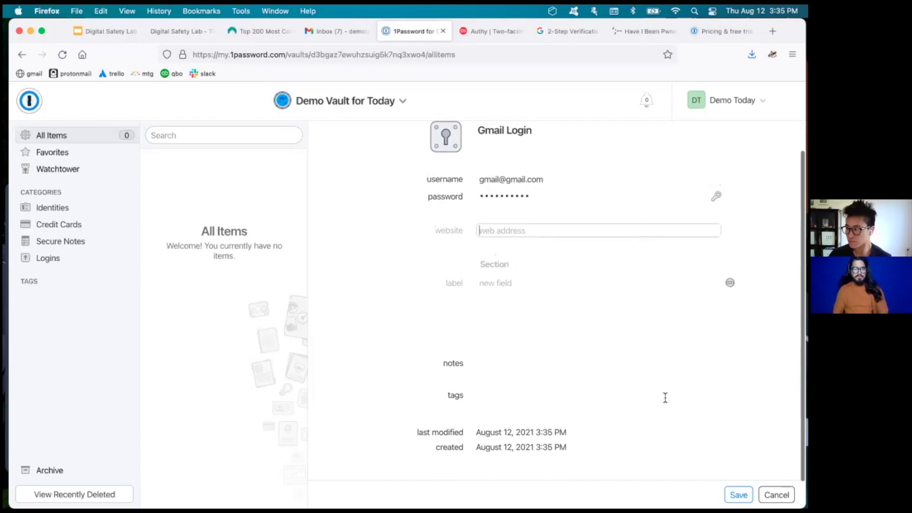
key(Return)
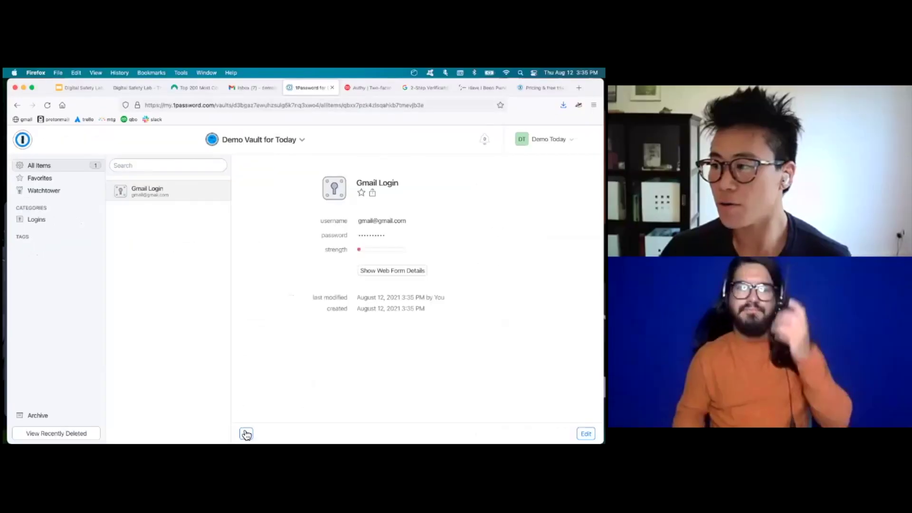
click(246, 434)
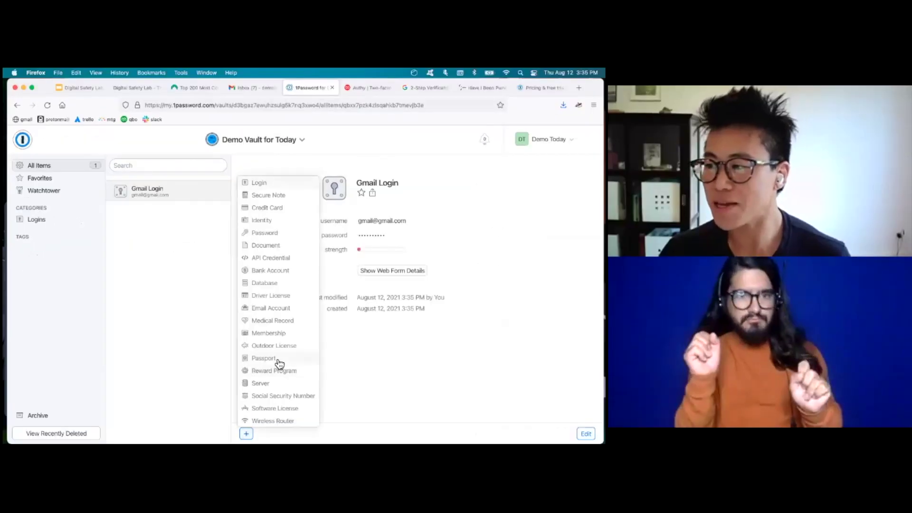
Save a Passport item titled 'Passport example', then reopen the Gmail Login details.
click(270, 360)
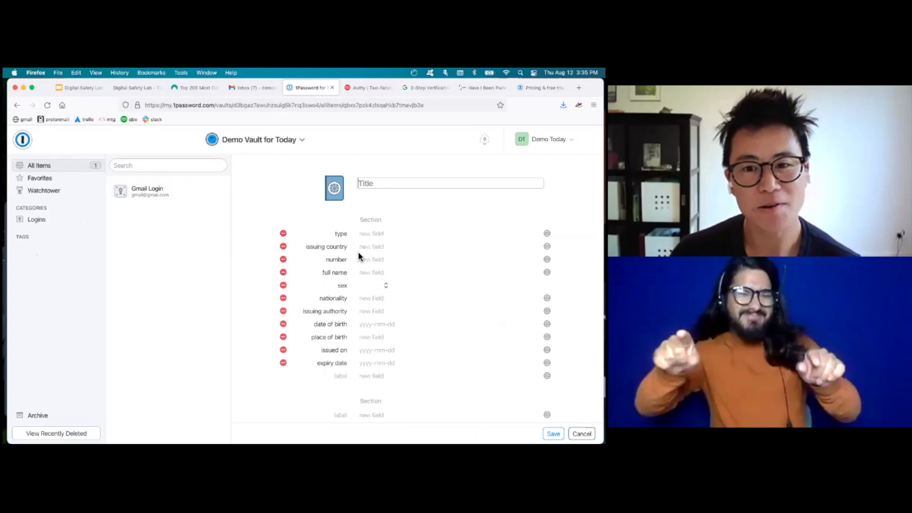
click(364, 235)
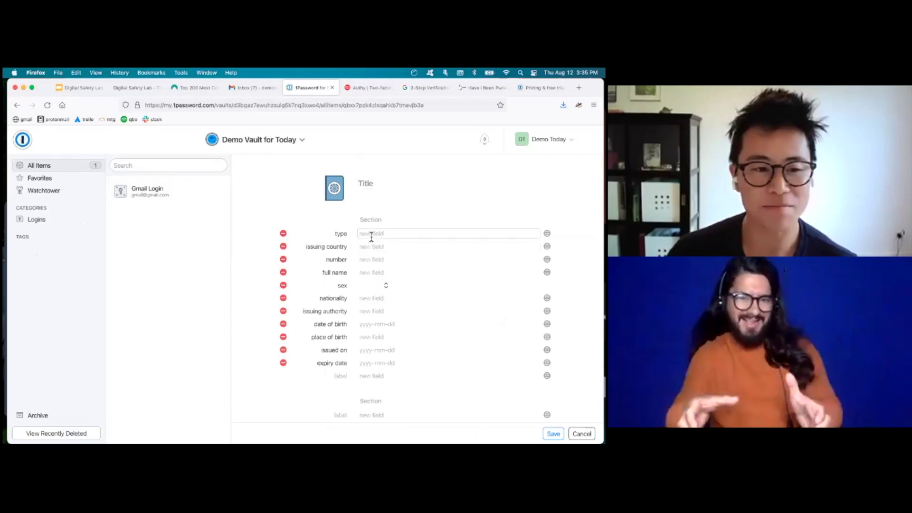
click(379, 259)
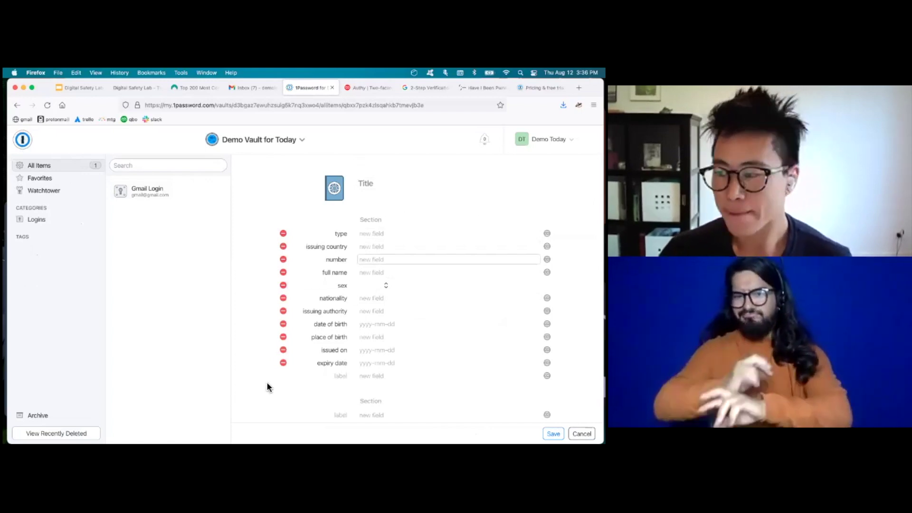
click(364, 183)
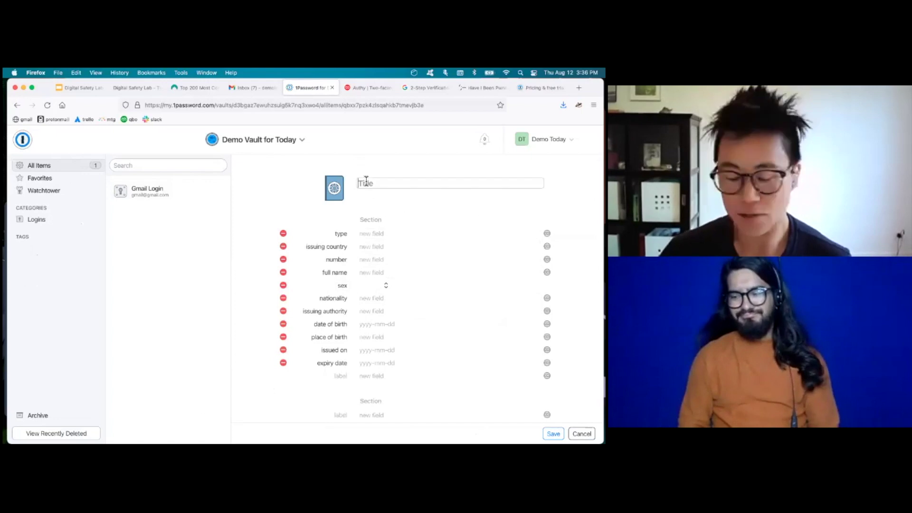
text(Passport example)
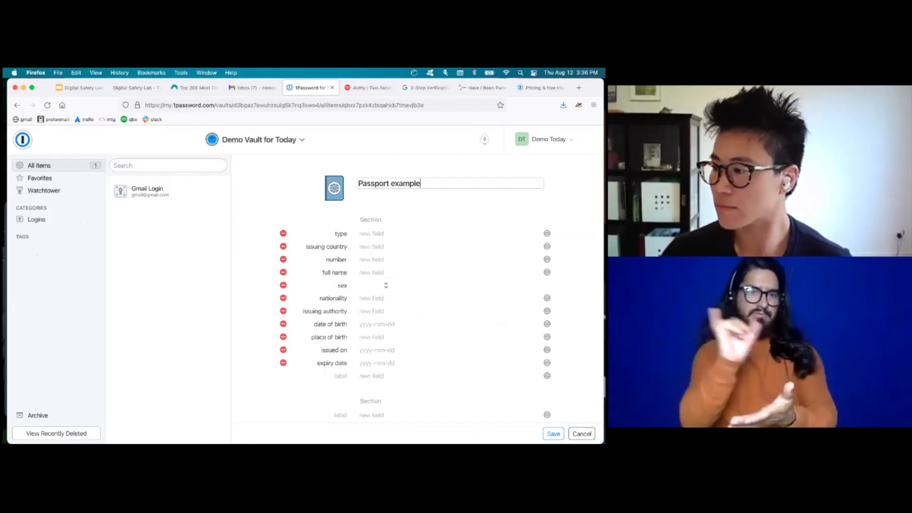
click(554, 434)
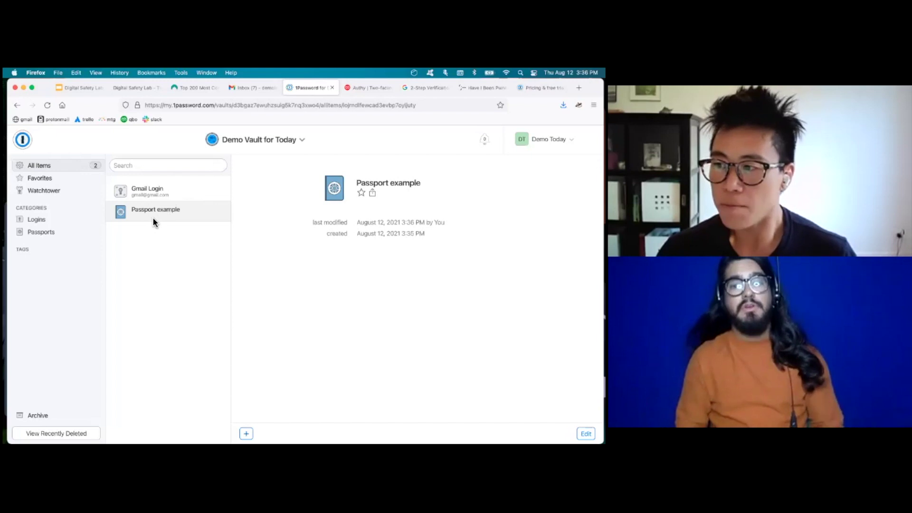
click(148, 198)
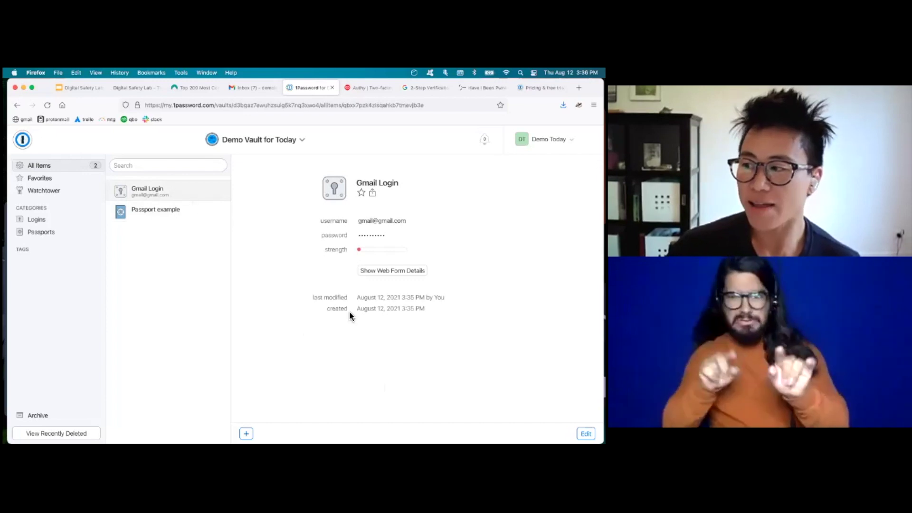
Replace the Gmail Login username with the one copied from 1Password 7's Gmail LALA item.
key(super+e)
click(390, 232)
key(Tab)
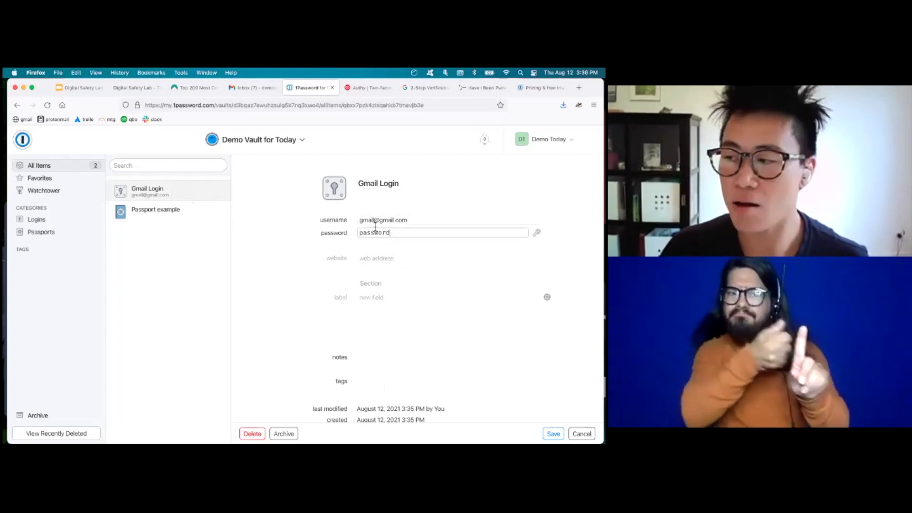
click(393, 222)
double_click(360, 220)
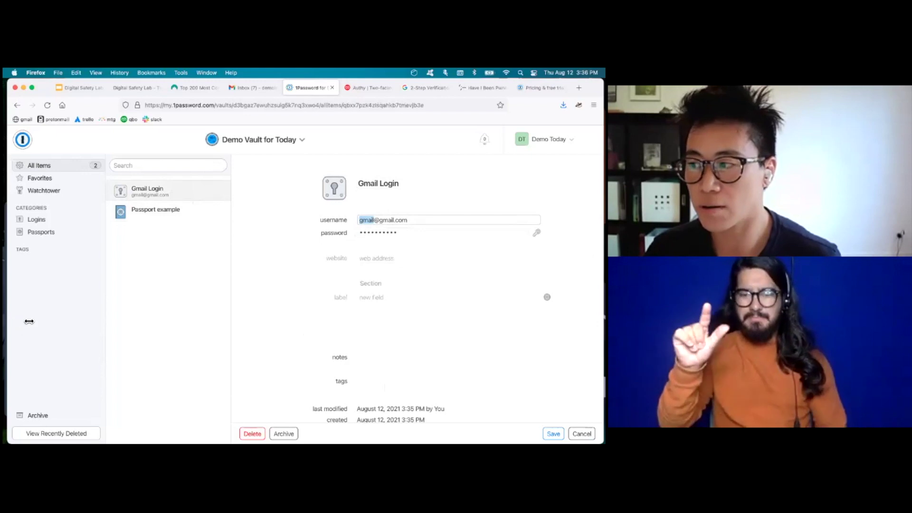
drag(29, 322, 76, 320)
click(61, 221)
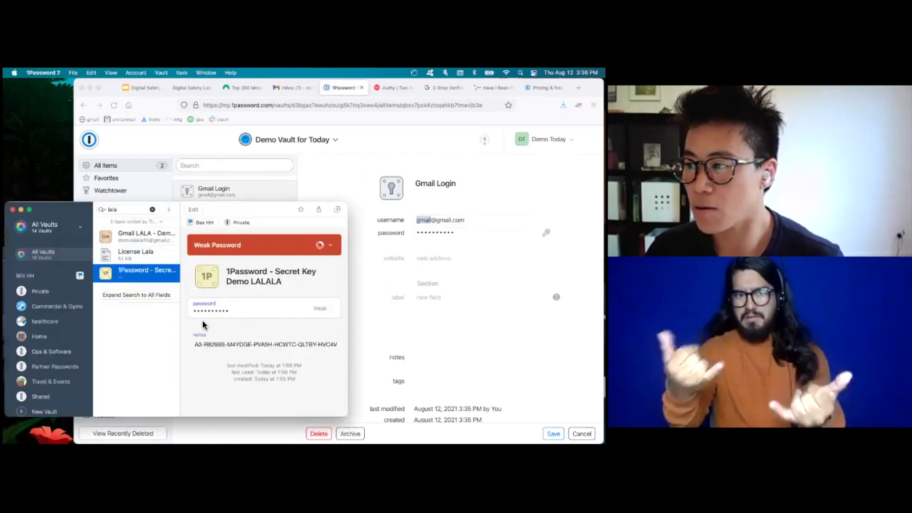
click(159, 238)
click(310, 281)
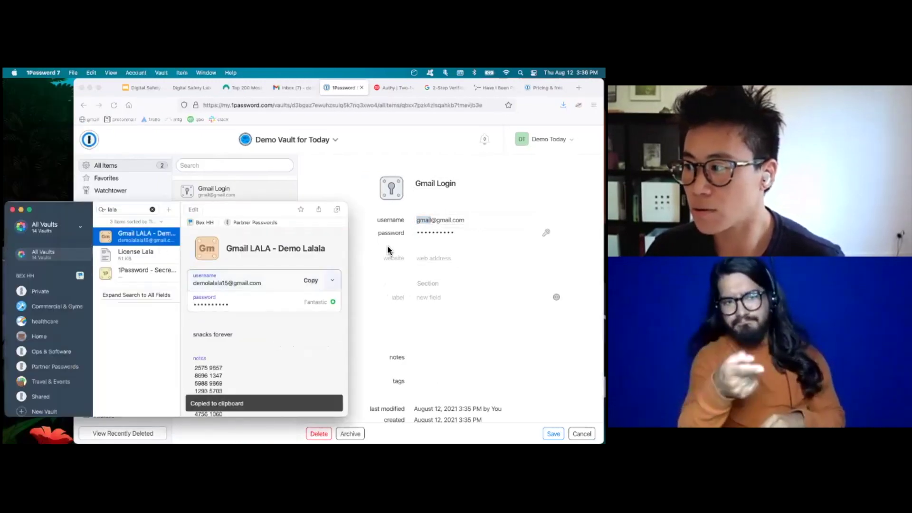
click(437, 220)
key(super+a)
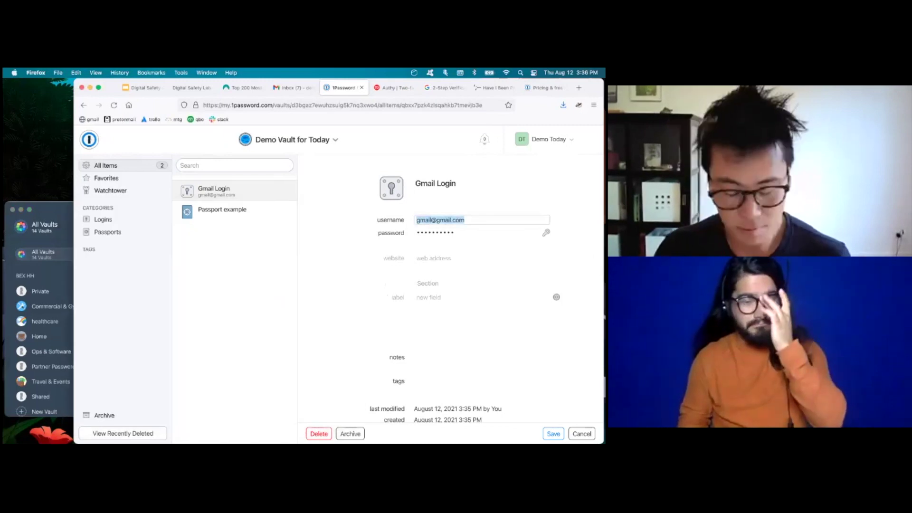
key(super+v)
Paste the Gmail LALA password into the Gmail Login password field and save the item.
double_click(82, 210)
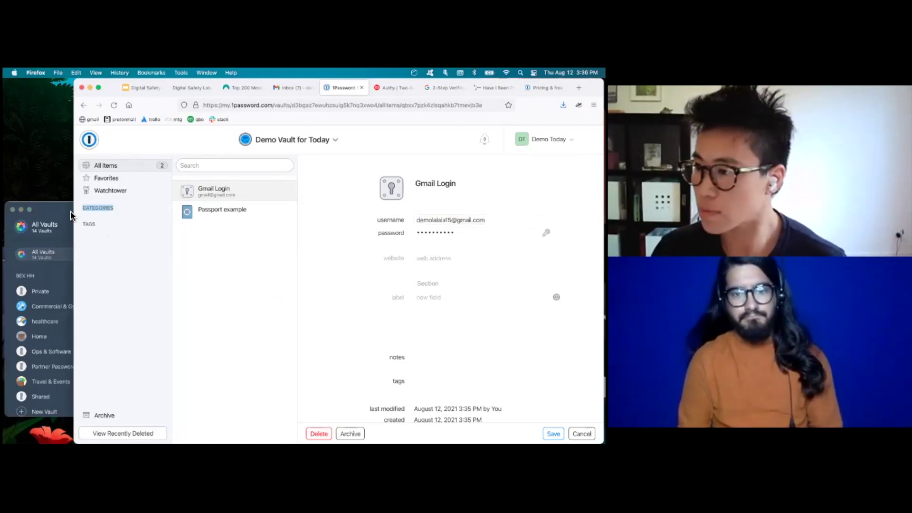
click(71, 215)
click(310, 301)
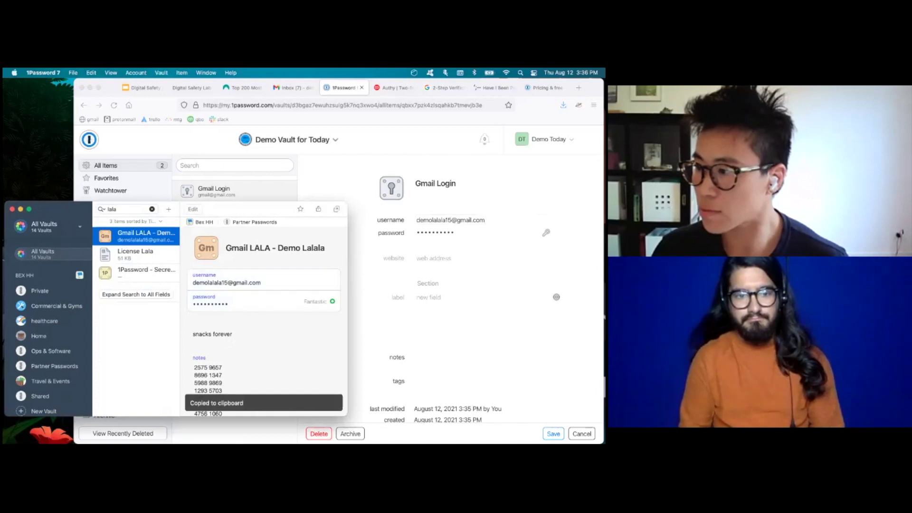
click(475, 232)
key(super+a)
key(super+v)
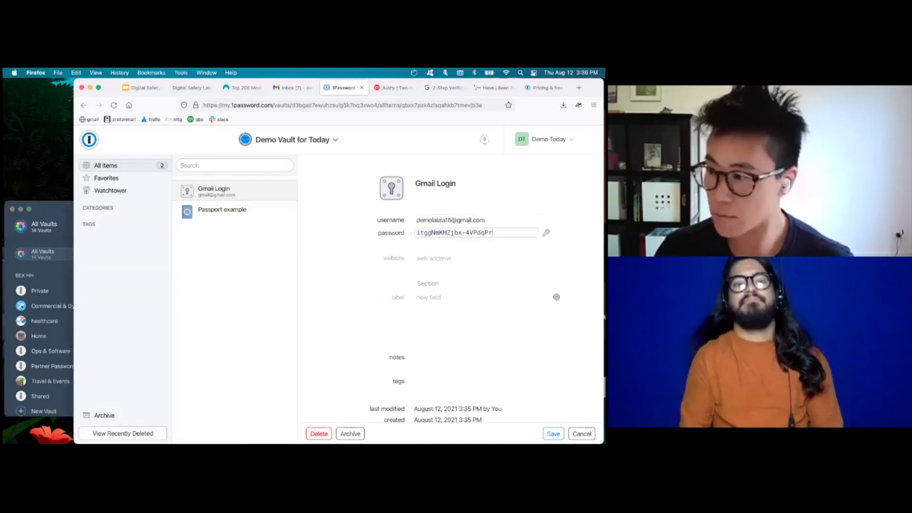
click(358, 267)
click(554, 434)
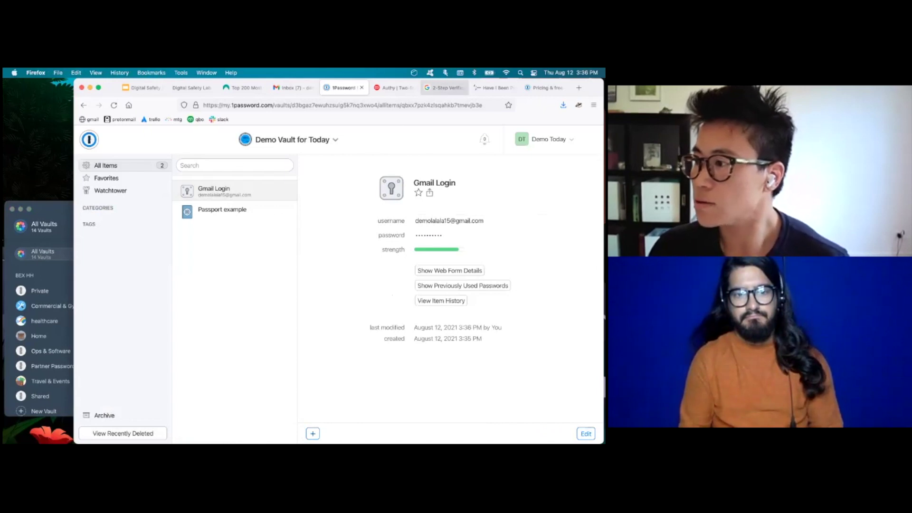
Open the Google Account management page beside the 1Password vault.
click(445, 87)
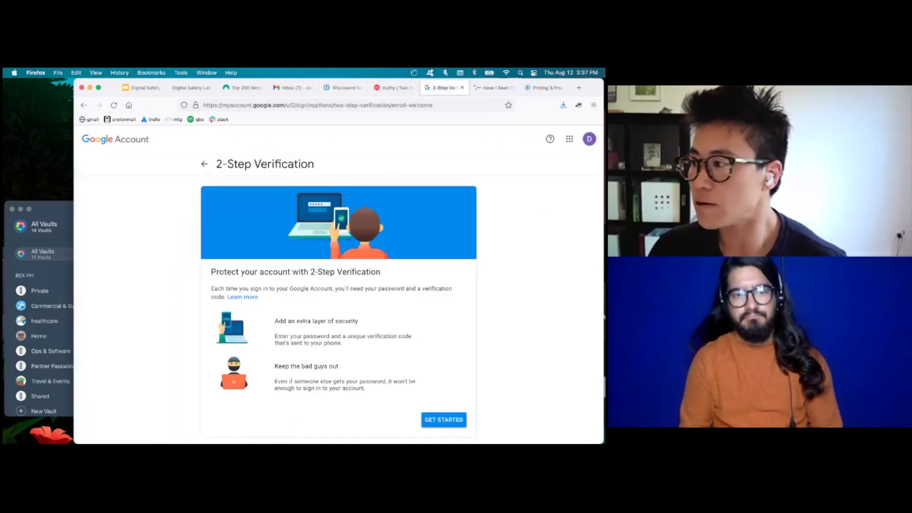
click(589, 139)
click(525, 231)
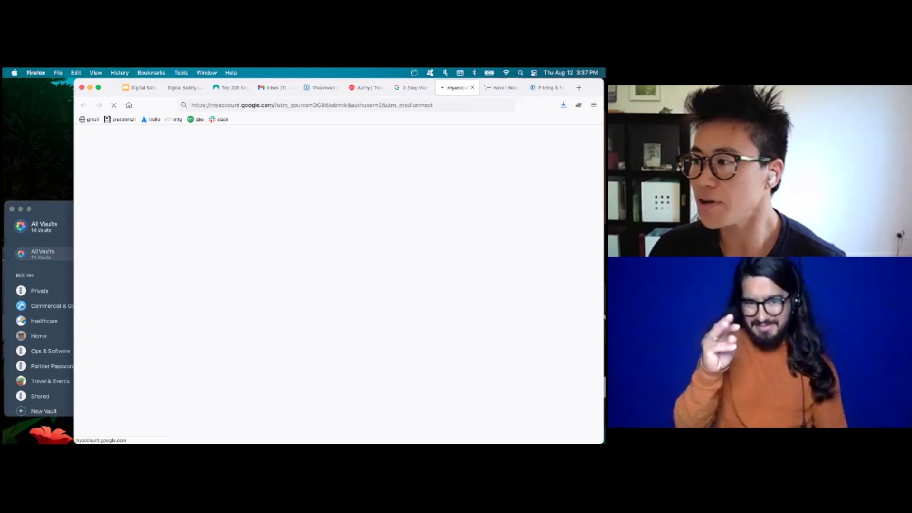
drag(456, 88, 377, 90)
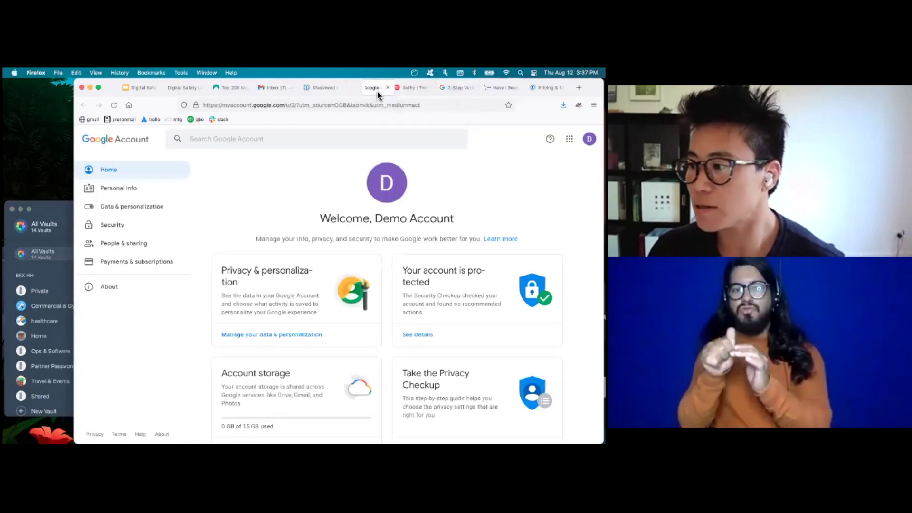
Go to Security > Password, re-verify with the autofilled password, then return to the vault.
click(140, 230)
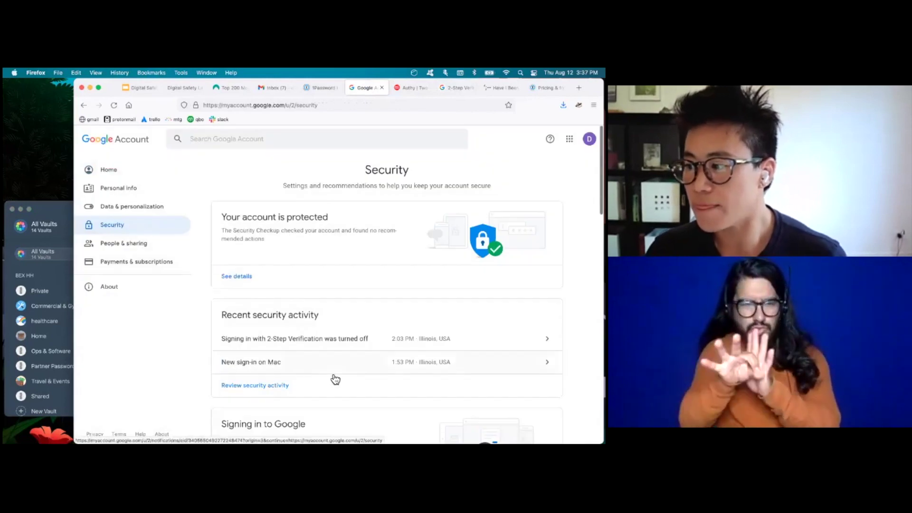
scroll(336, 379, down, 5)
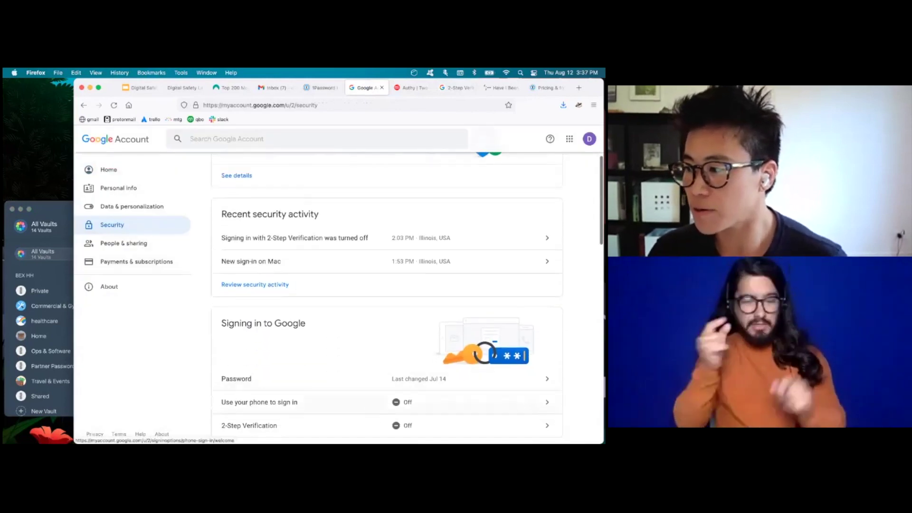
click(335, 378)
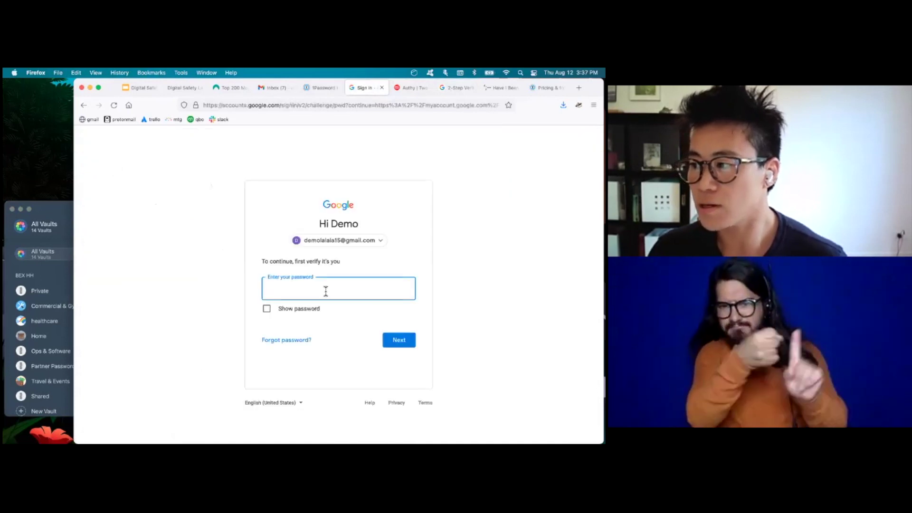
key(super+backslash)
key(Return)
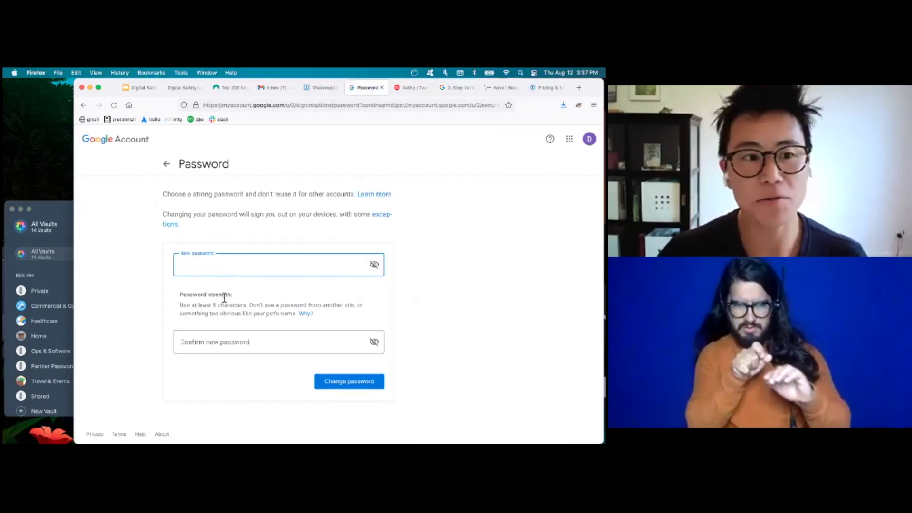
click(316, 91)
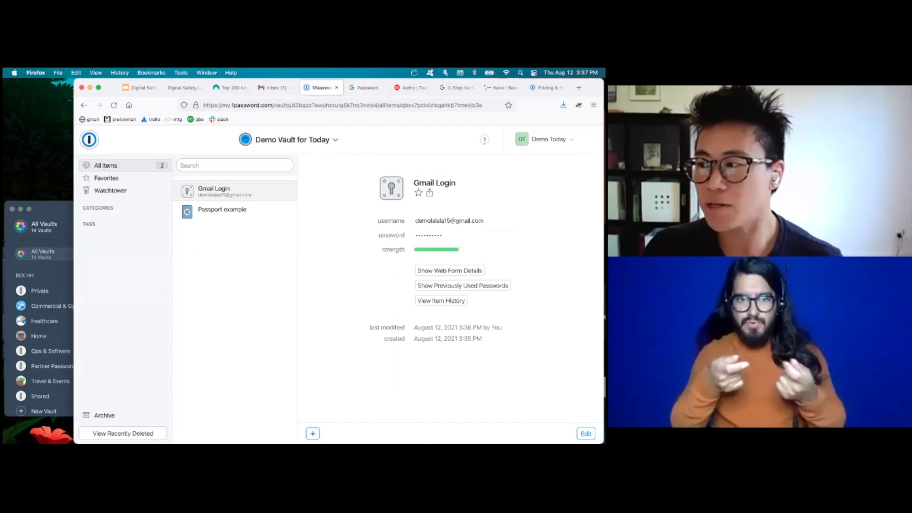
Paste the current Gmail password into the item's notes and generate a new password.
key(super+e)
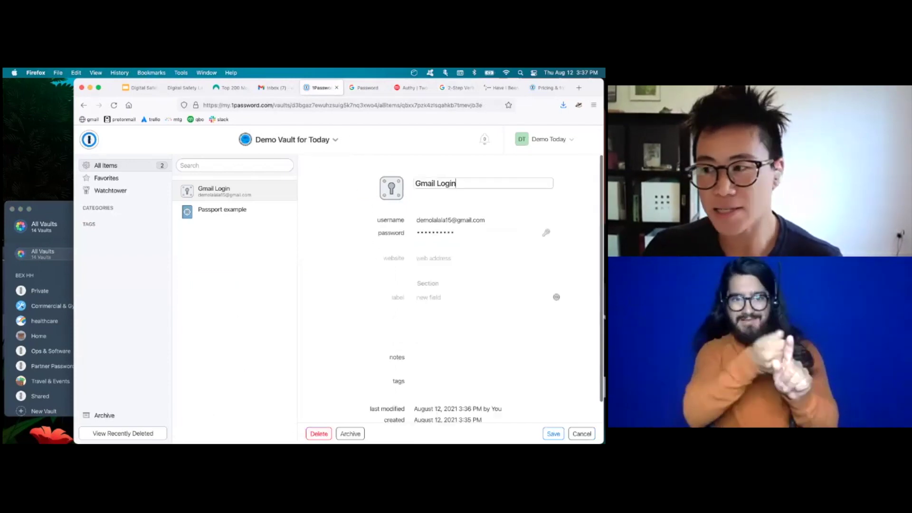
click(475, 232)
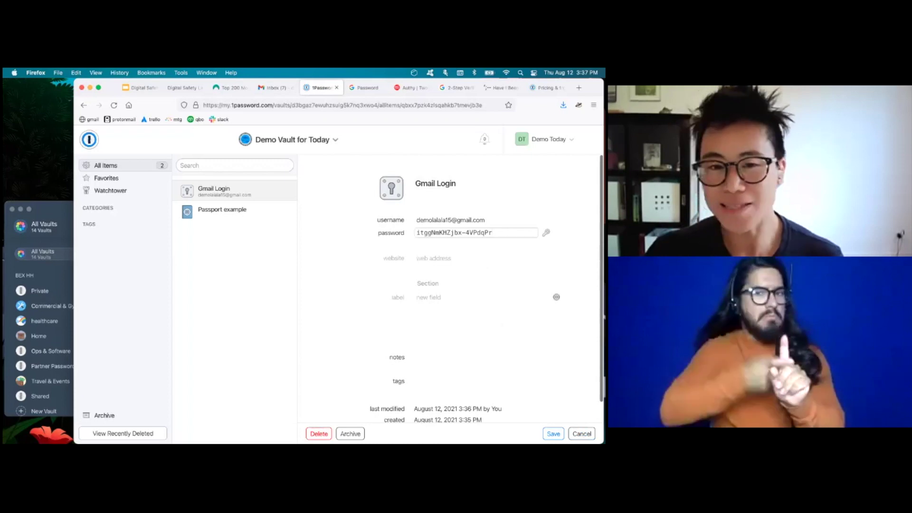
key(super+a)
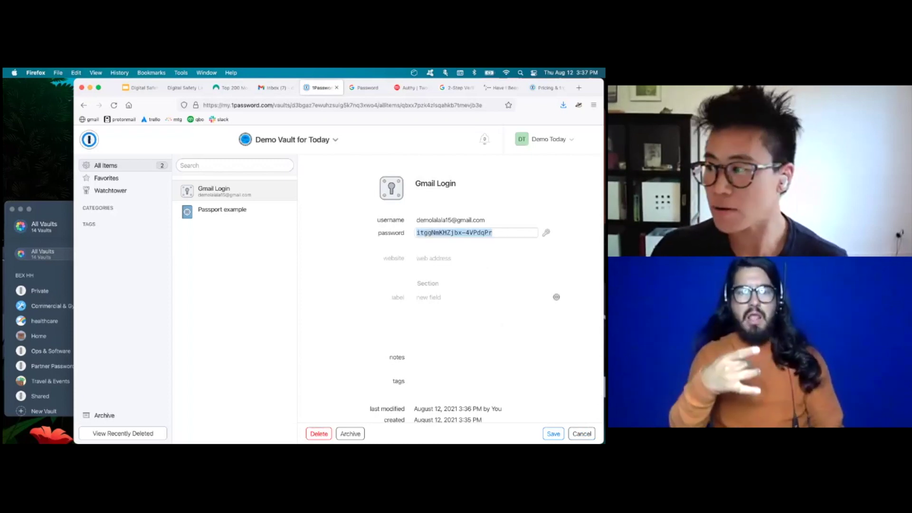
click(475, 337)
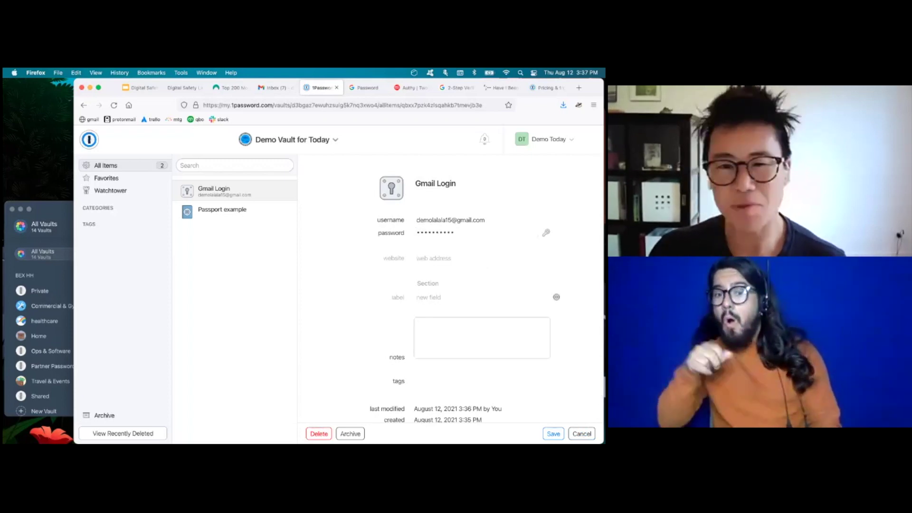
key(super+v)
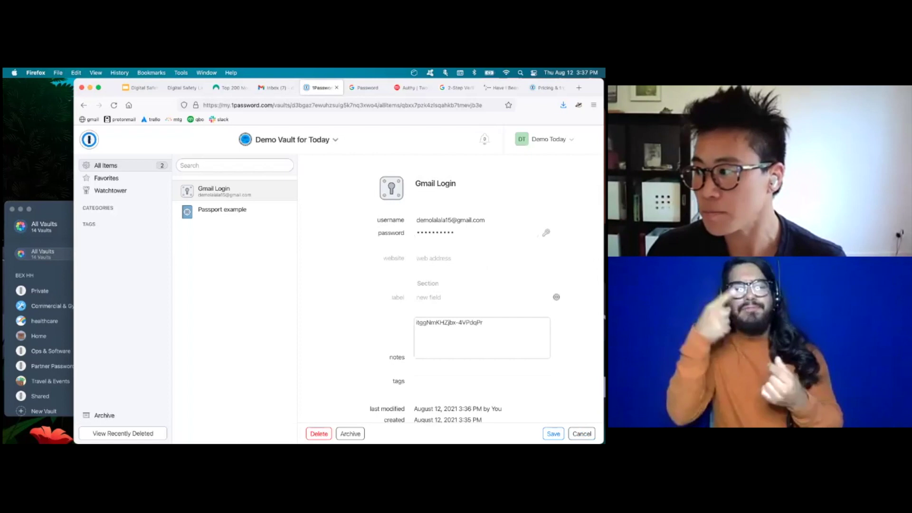
click(546, 233)
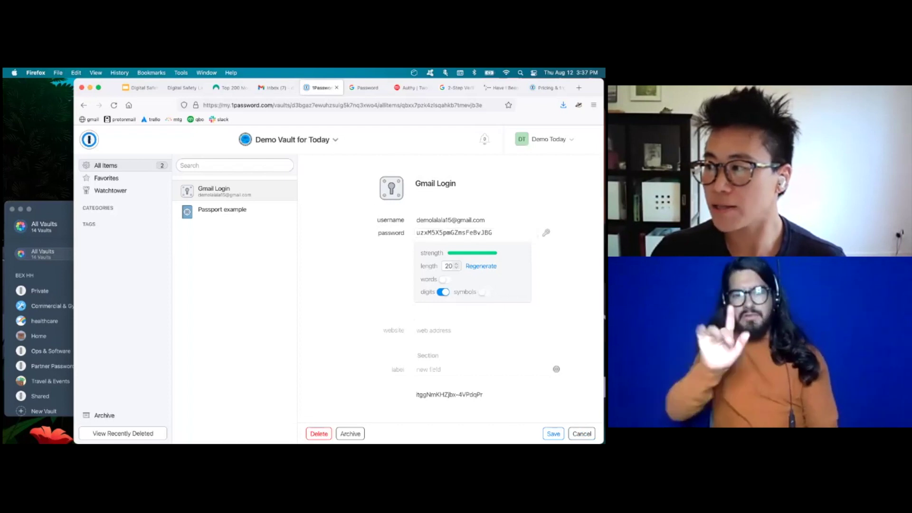
Regenerate the Gmail password several times to get a four-word passphrase.
click(546, 233)
click(546, 233)
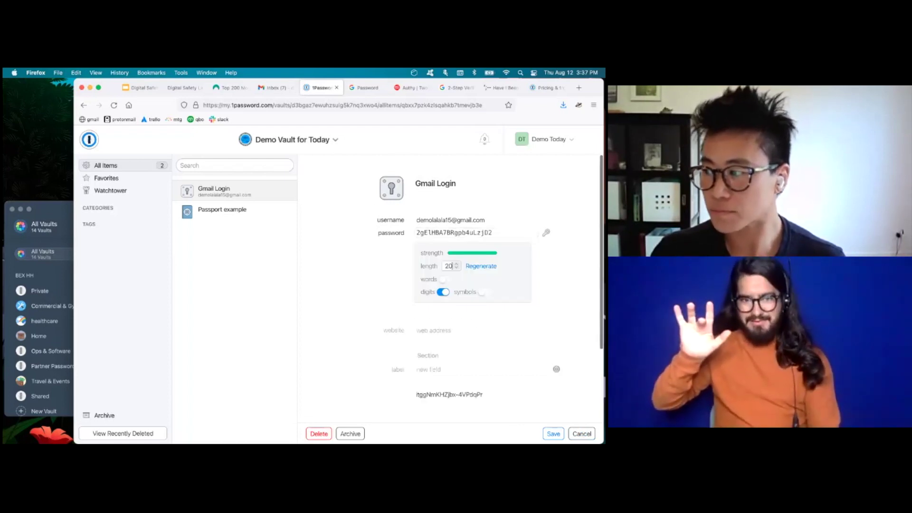
click(546, 233)
click(546, 233)
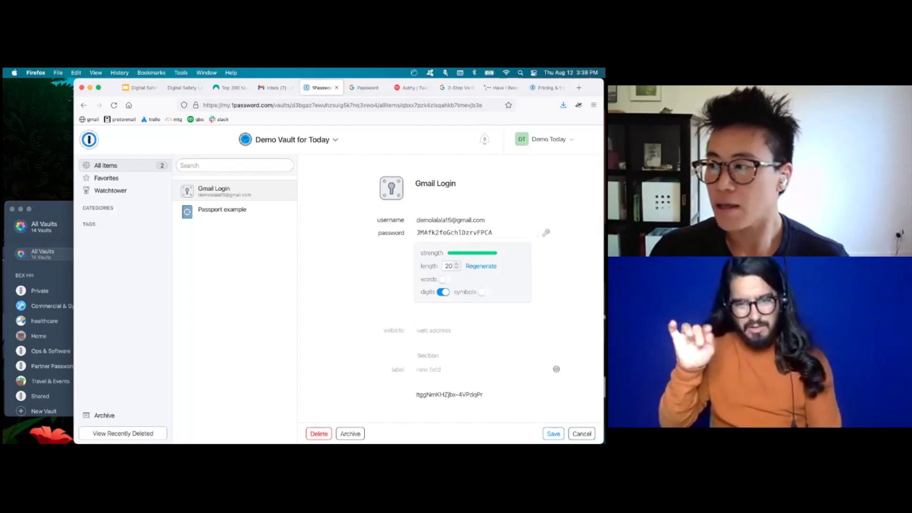
click(546, 233)
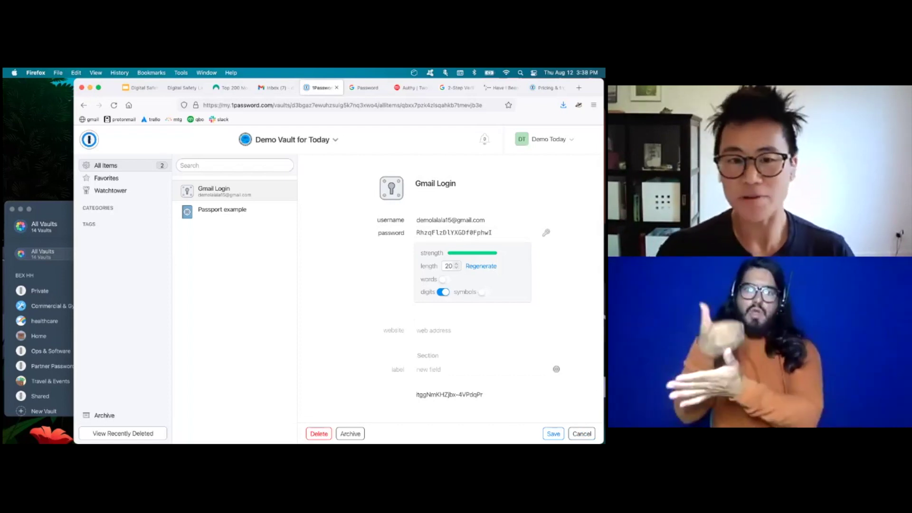
click(546, 233)
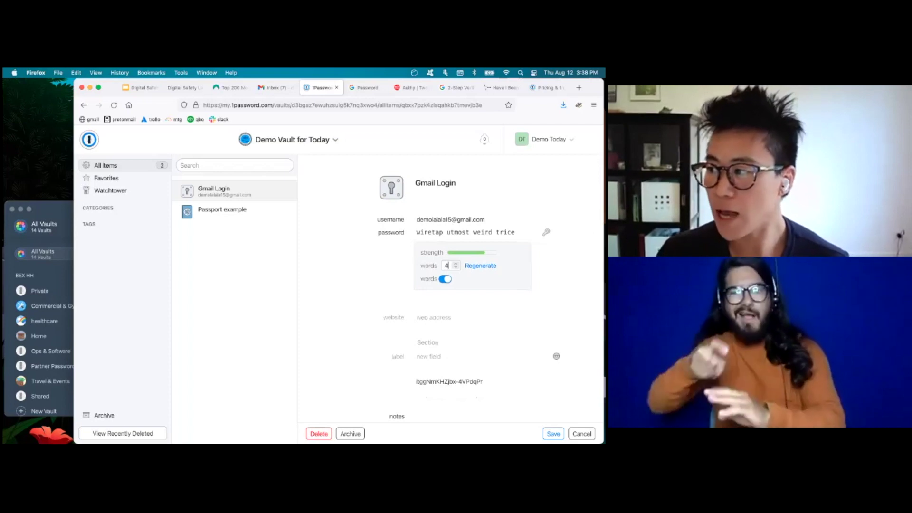
Hand-edit two characters of the passphrase, save the Gmail Login, and return to Google's change-password page.
click(463, 232)
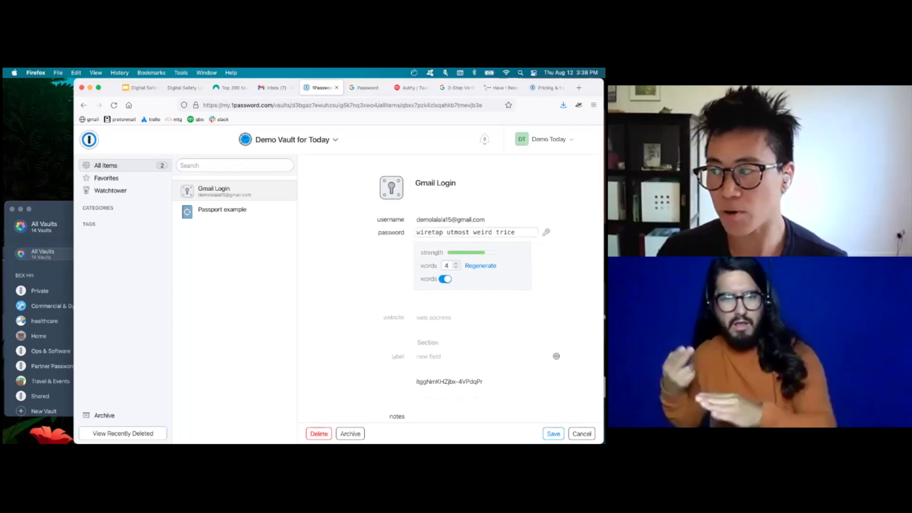
drag(455, 233, 461, 233)
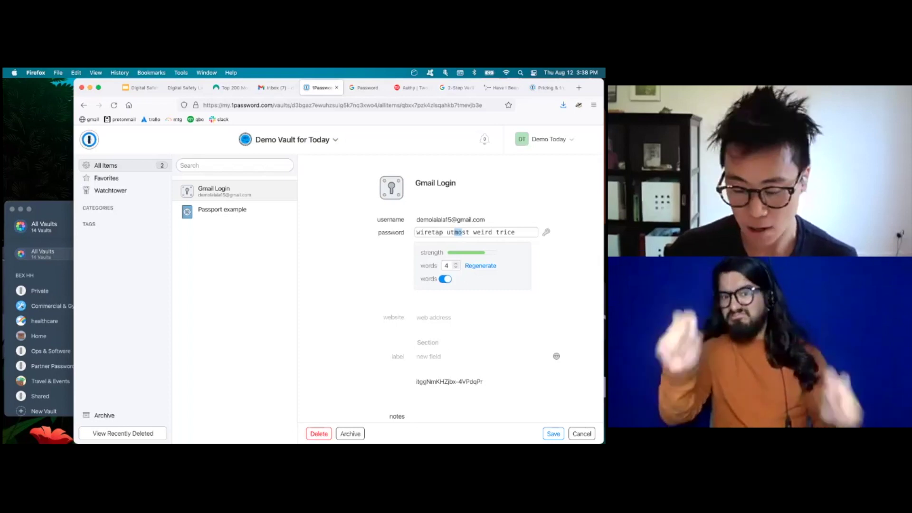
text(*)
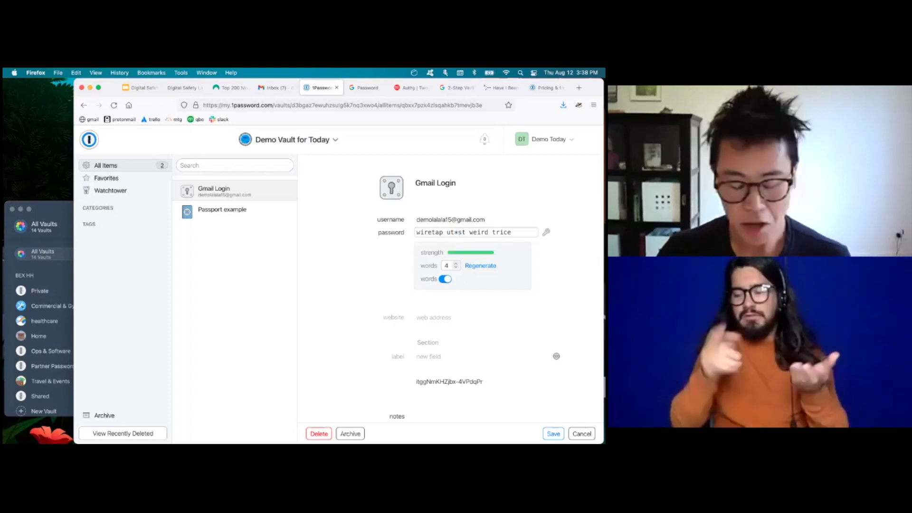
text(3)
key(Tab)
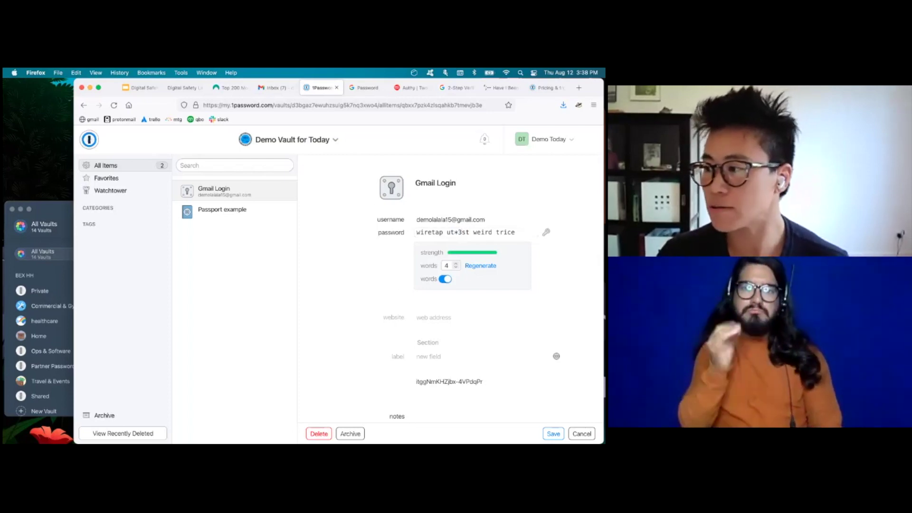
key(Return)
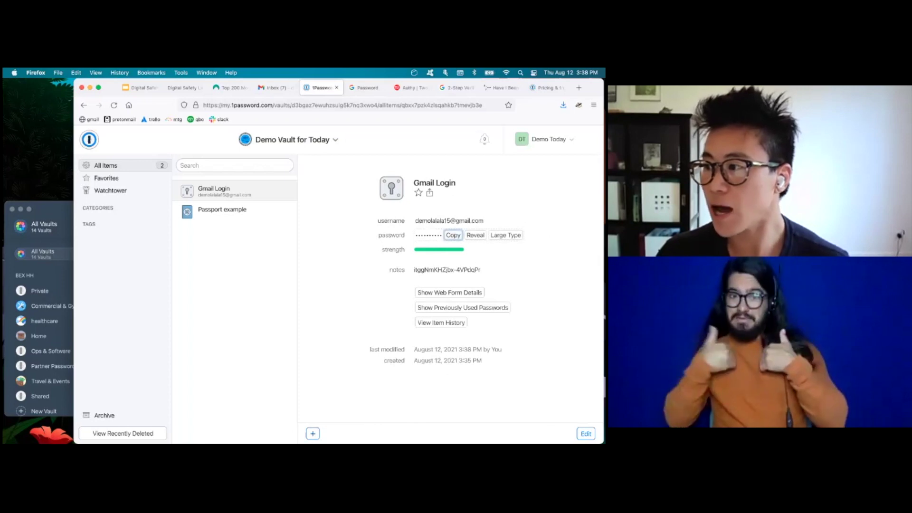
click(364, 90)
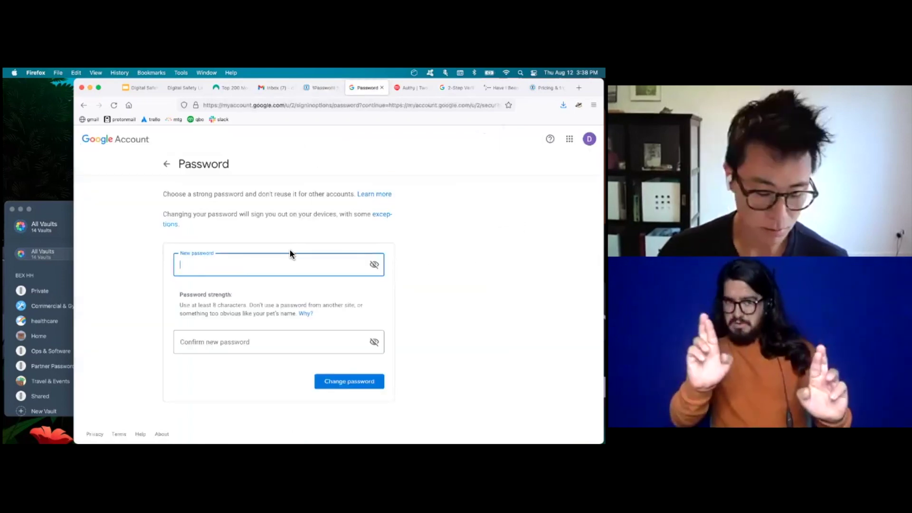
Paste the generated password into New and Confirm password fields and apply the change.
key(super+v)
click(233, 346)
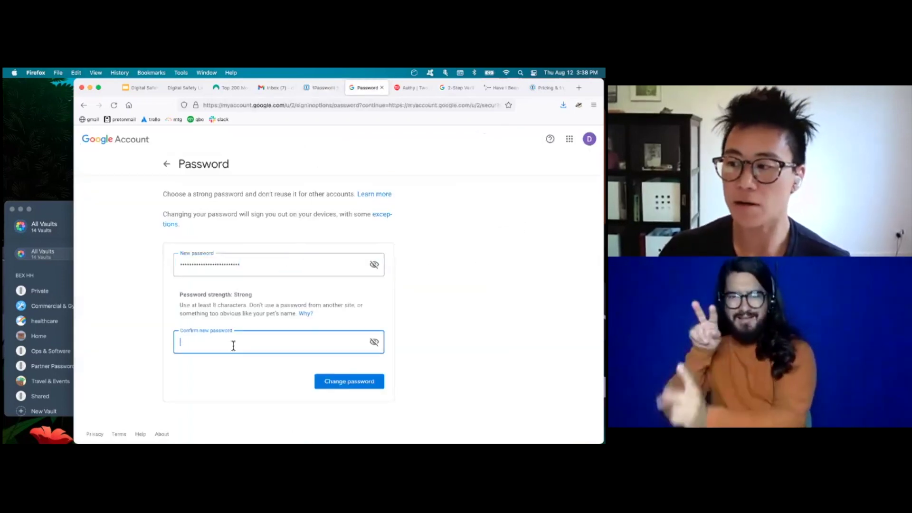
key(super+v)
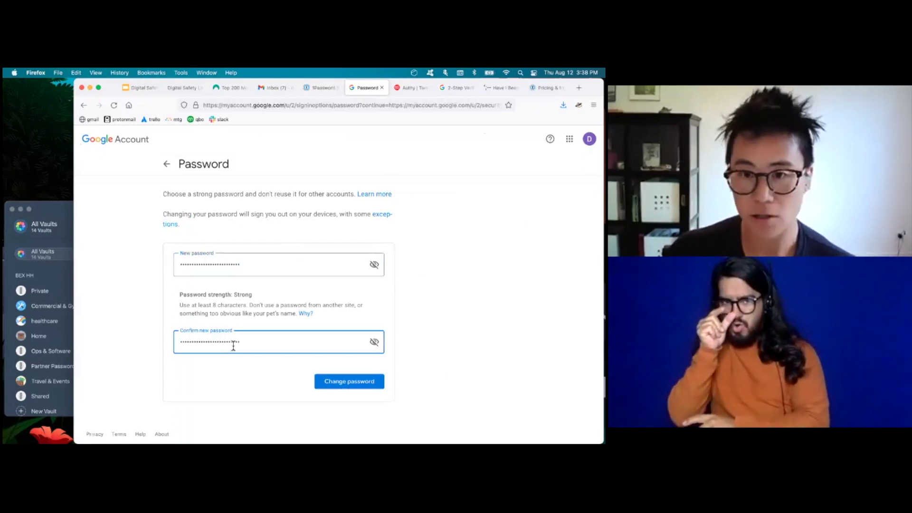
click(342, 384)
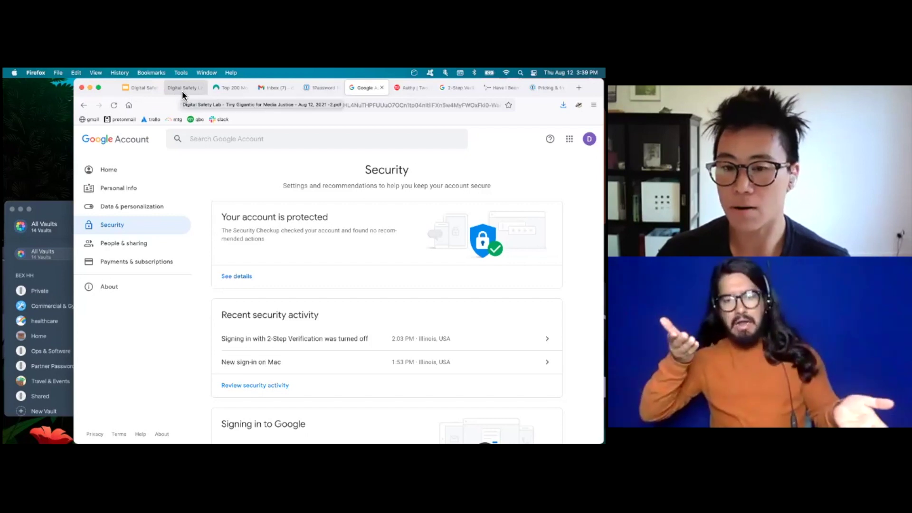
View the Practice with 1Password slide in the Digital Safety Lab PDF, then return to the vault.
click(180, 87)
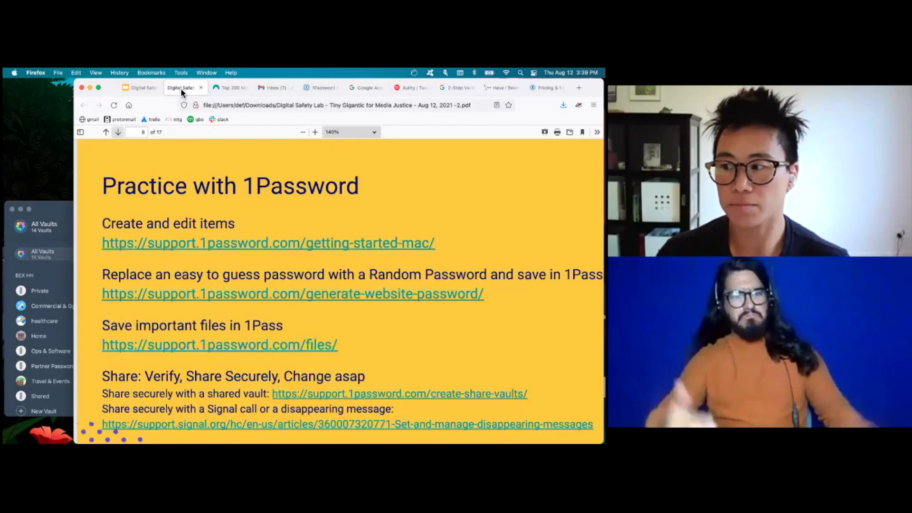
scroll(155, 292, down, 2)
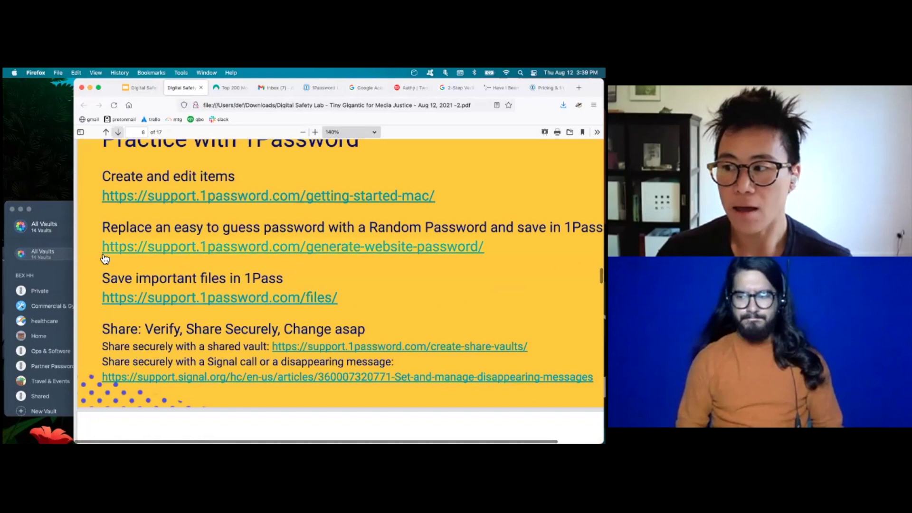
scroll(102, 266, up, 2)
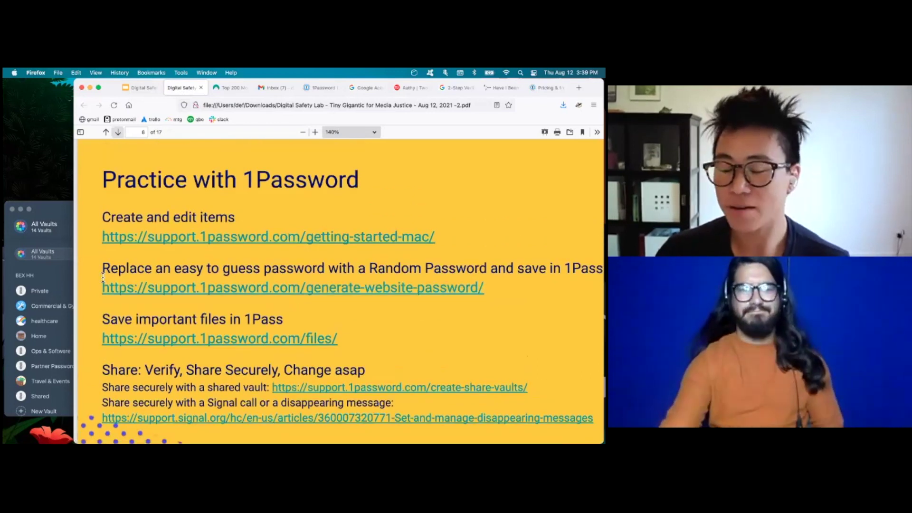
click(318, 87)
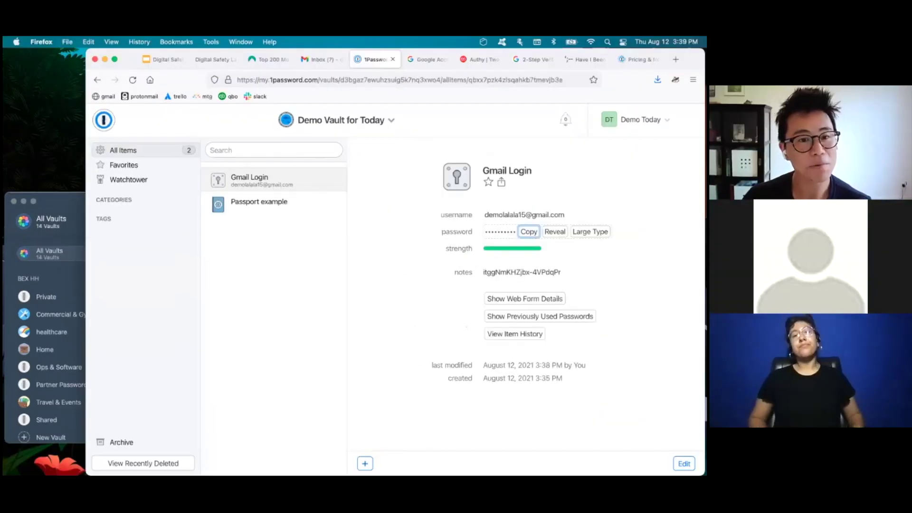
Highlight the old password in the Gmail login notes, then return to the Practice with 1Password slides.
double_click(509, 273)
click(508, 274)
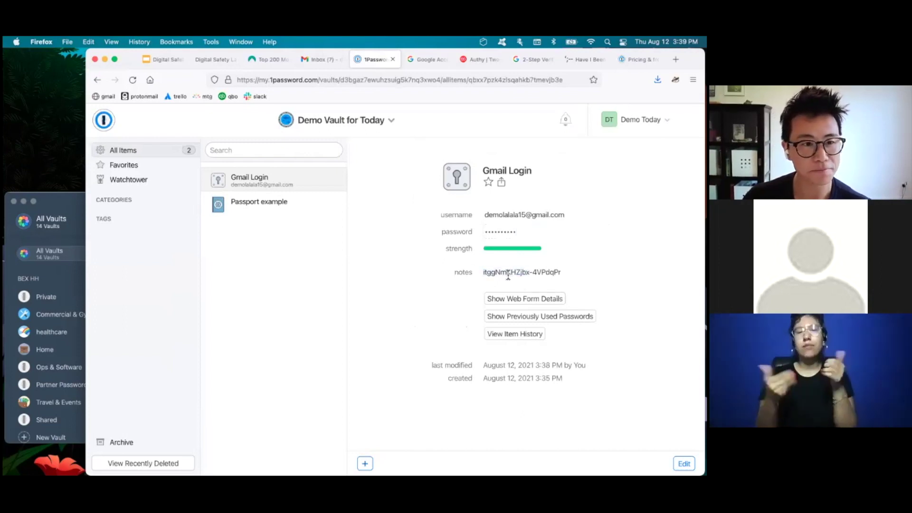
click(211, 60)
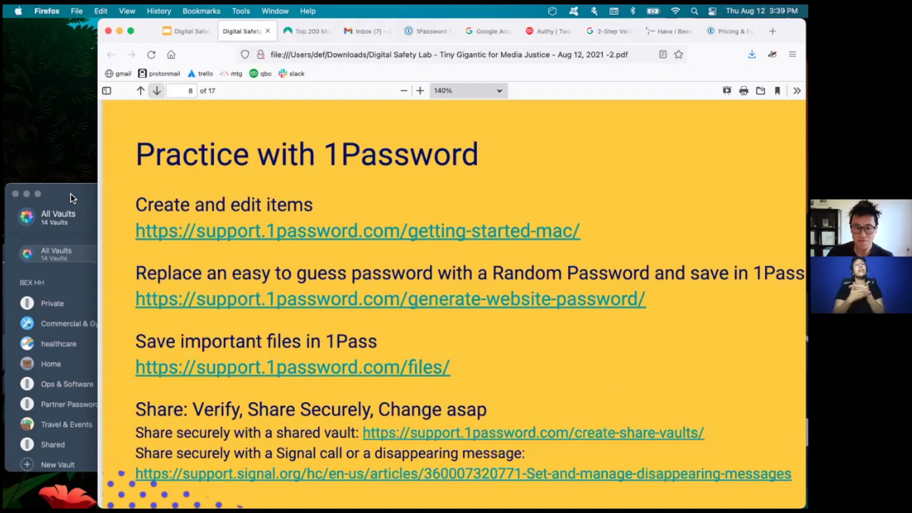
Bring the 1Password 7 app with its lala search results to the front and open the add-item list.
click(71, 197)
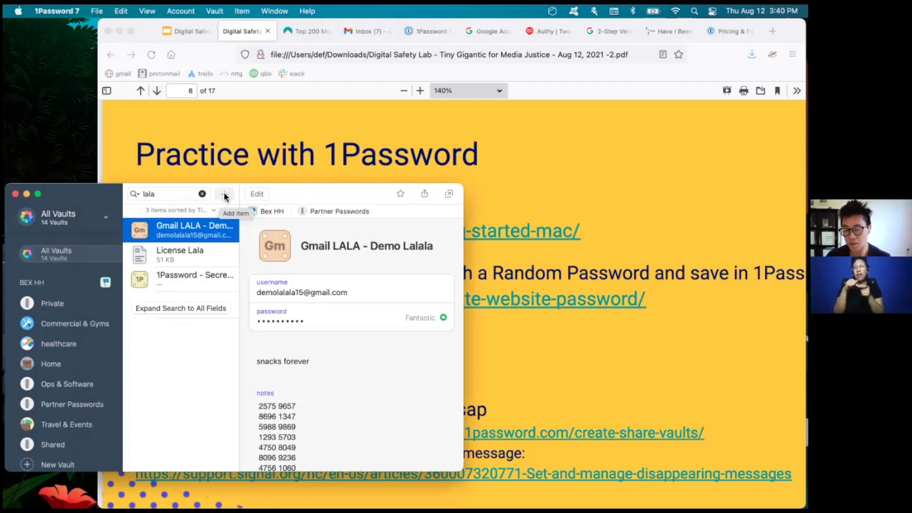
click(224, 195)
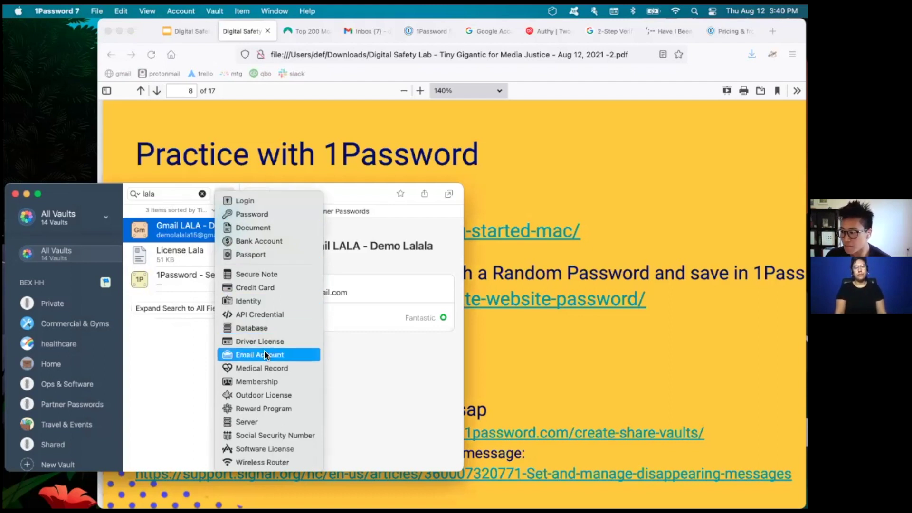
Create and save a Passport item titled 'passport lala'.
click(185, 359)
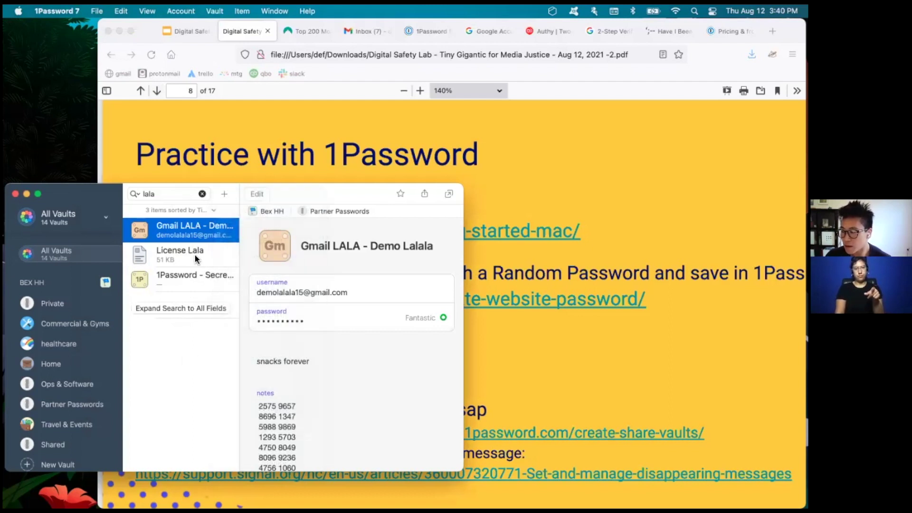
click(223, 195)
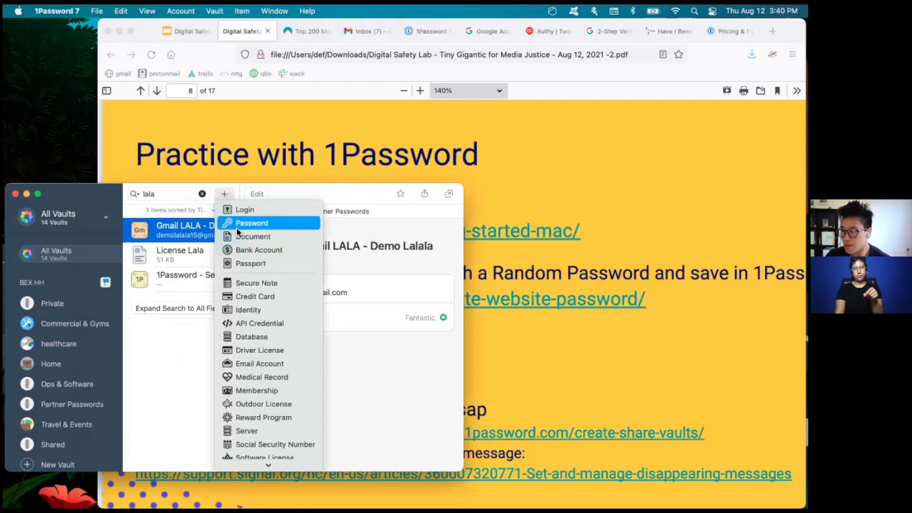
click(241, 263)
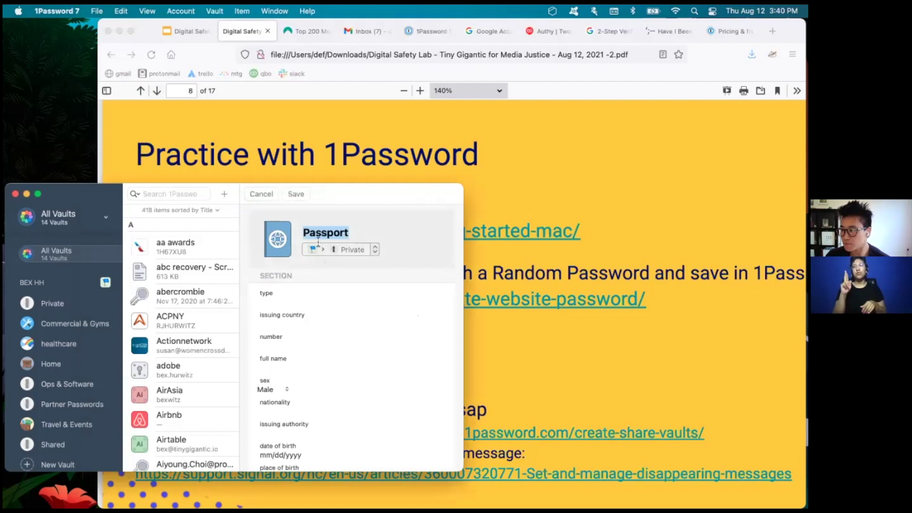
text(passport lala)
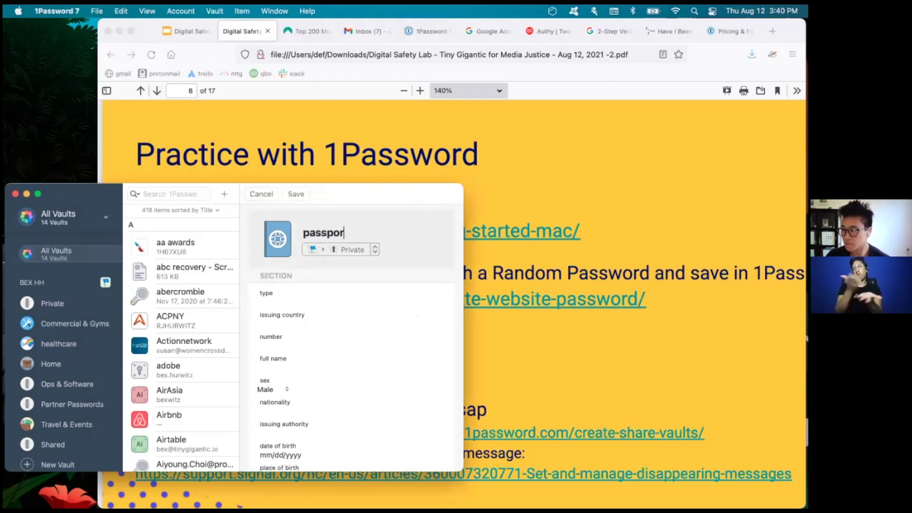
click(296, 194)
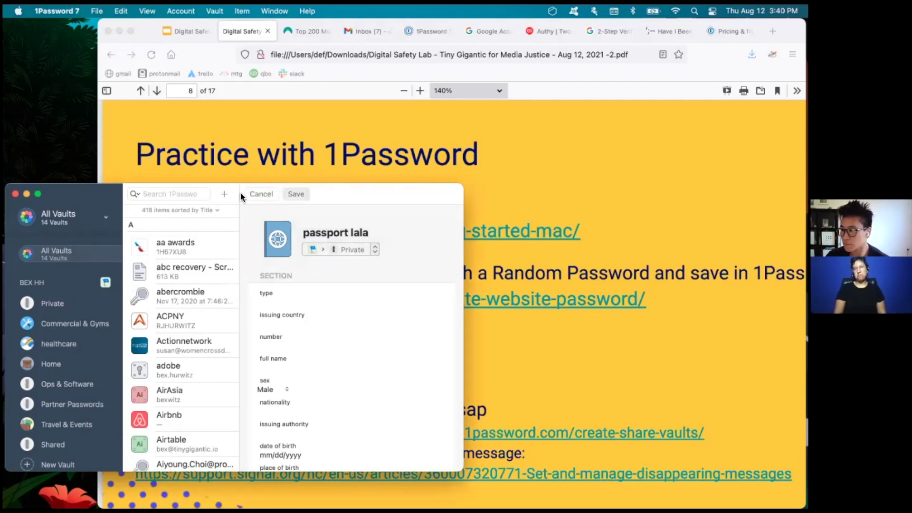
Search the vault for 'lala' and reopen passport lala for editing, scrolling through its form.
click(145, 193)
text(lala)
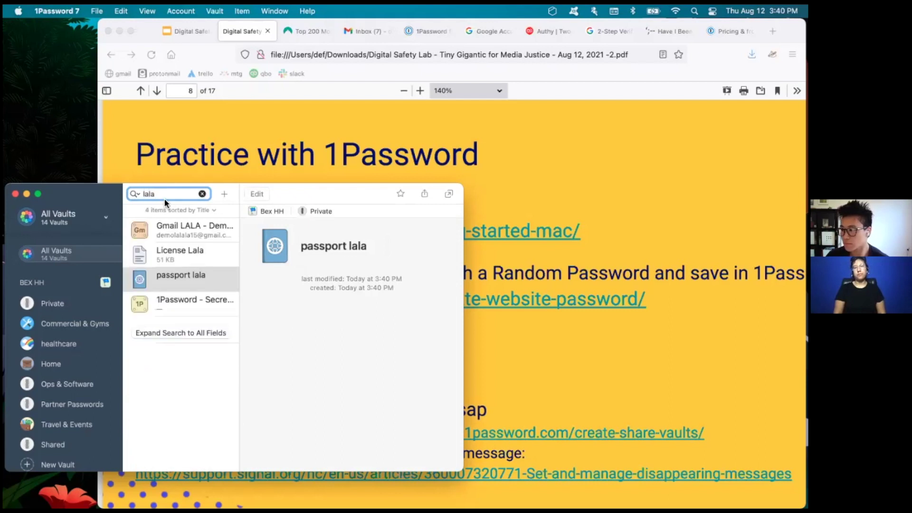
click(257, 193)
scroll(334, 387, down, 10)
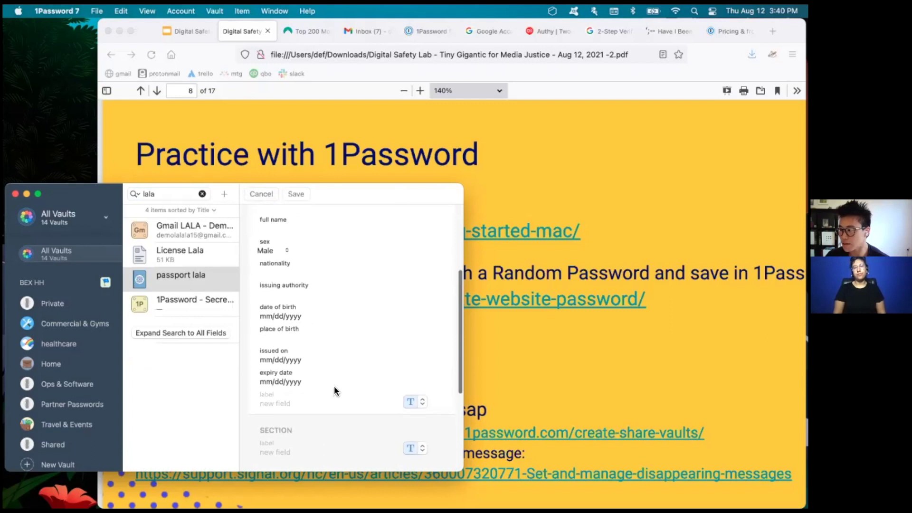
scroll(335, 390, down, 2)
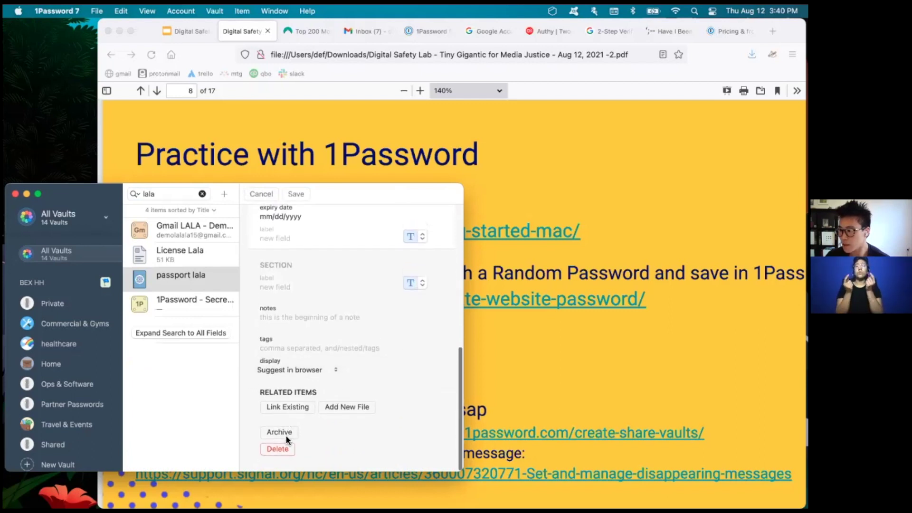
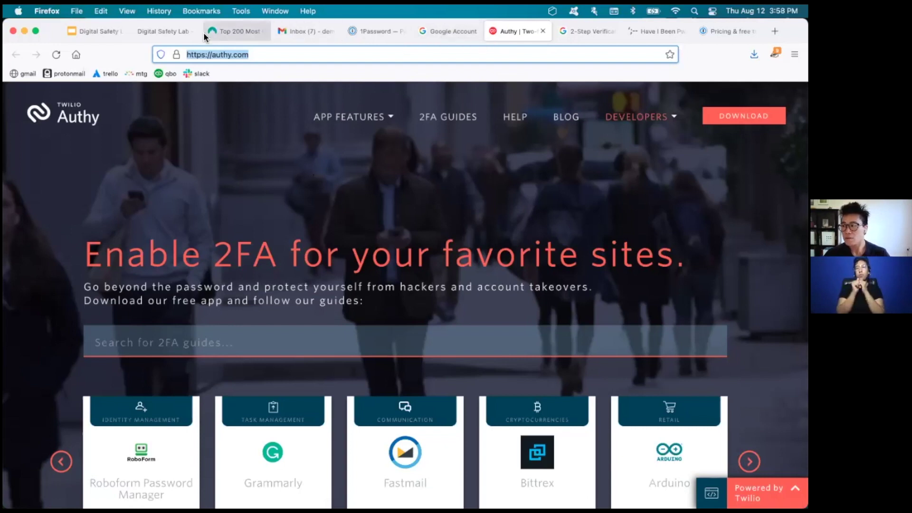
Copy the google.com/landing/2step link from page 13 of the Digital Safety Lab deck PDF.
key(super+1)
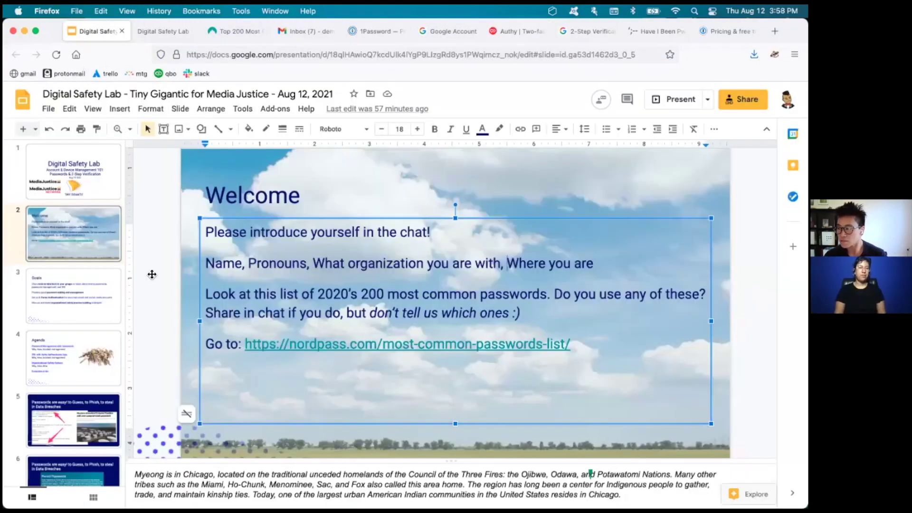
click(149, 30)
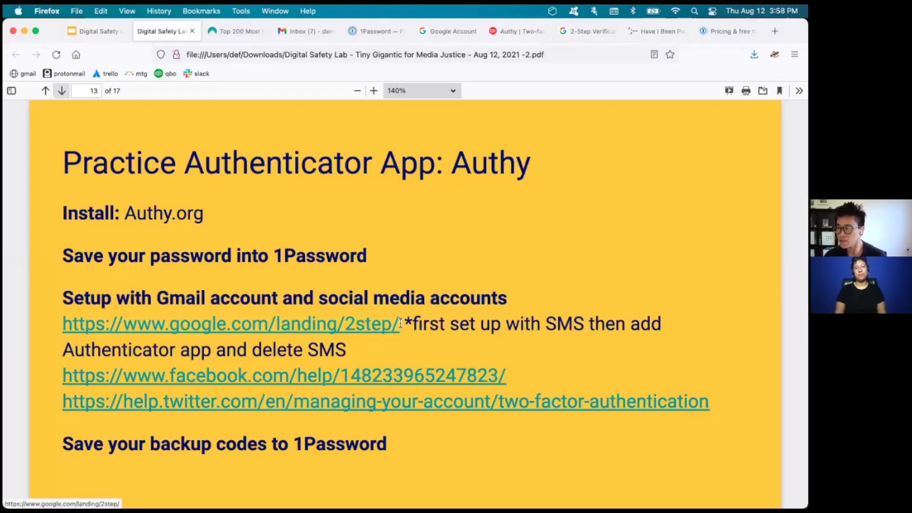
drag(401, 323, 67, 323)
key(super+c)
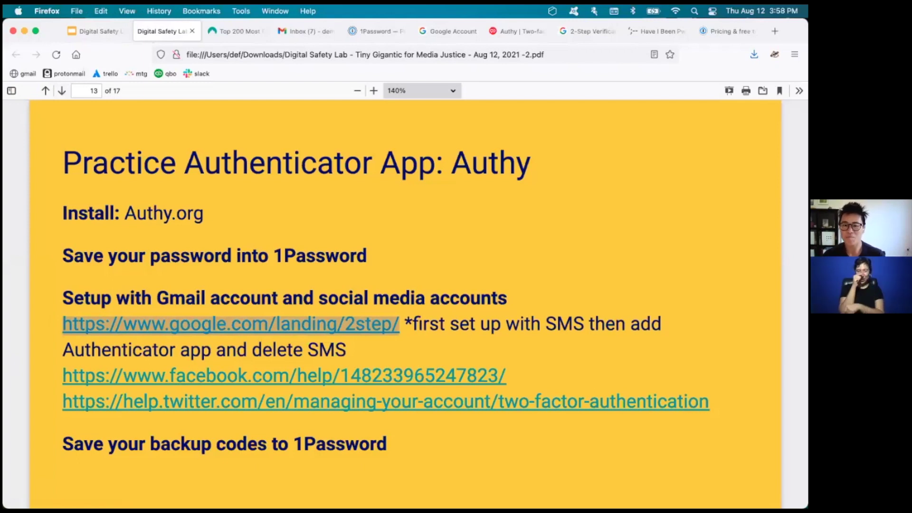
click(469, 318)
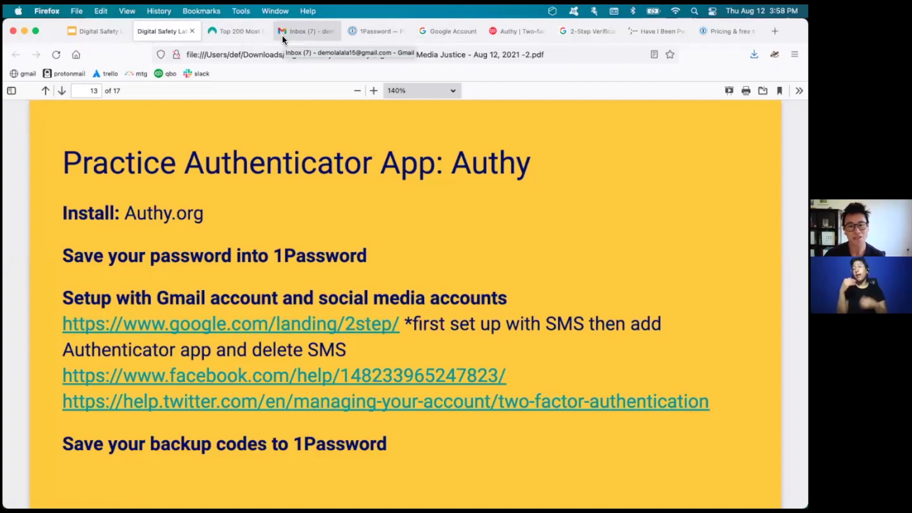
Load the copied 2-Step Verification link in the Google Account tab.
click(377, 31)
click(435, 31)
click(341, 55)
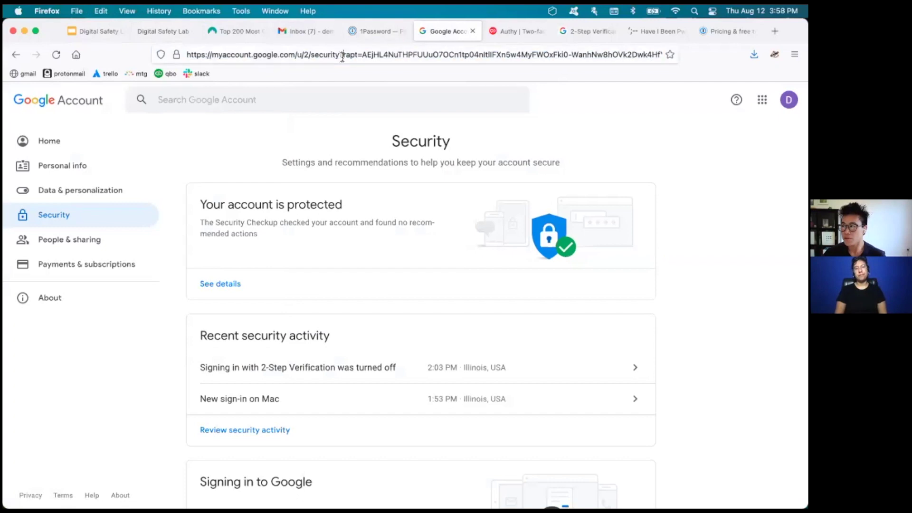
key(super+v)
key(Return)
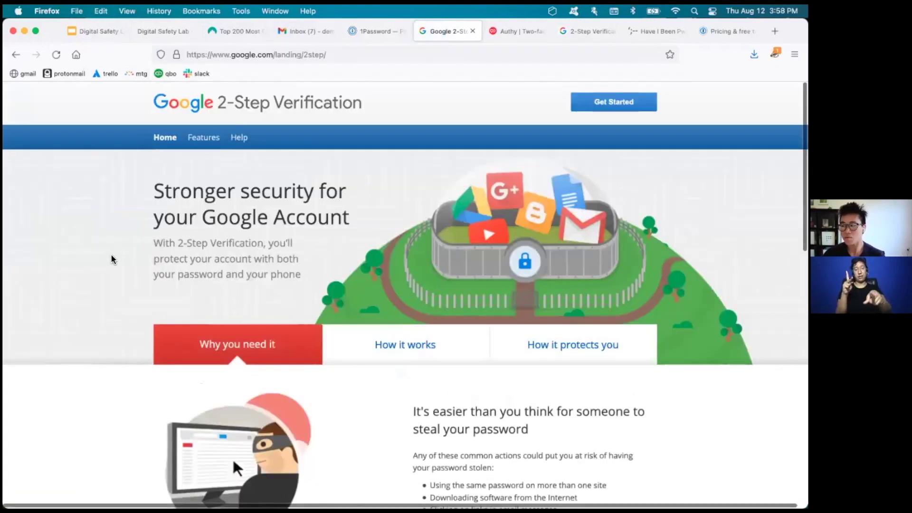
Scroll down the 2-Step landing page and choose Get Started.
scroll(112, 259, down, 5)
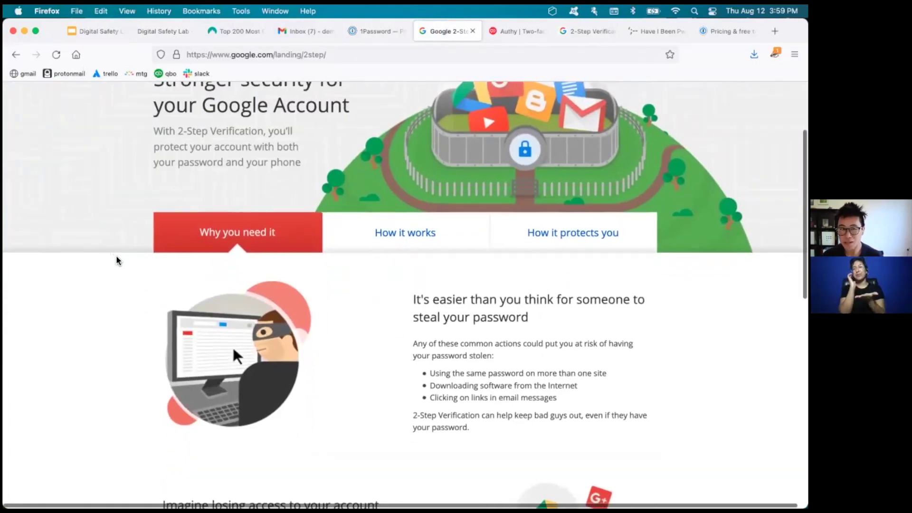
scroll(112, 259, down, 6)
scroll(112, 261, down, 10)
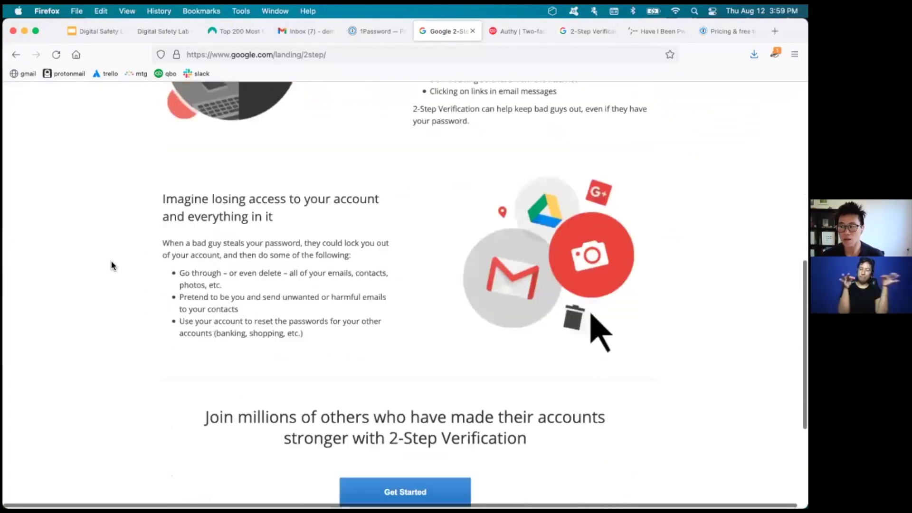
scroll(120, 264, down, 2)
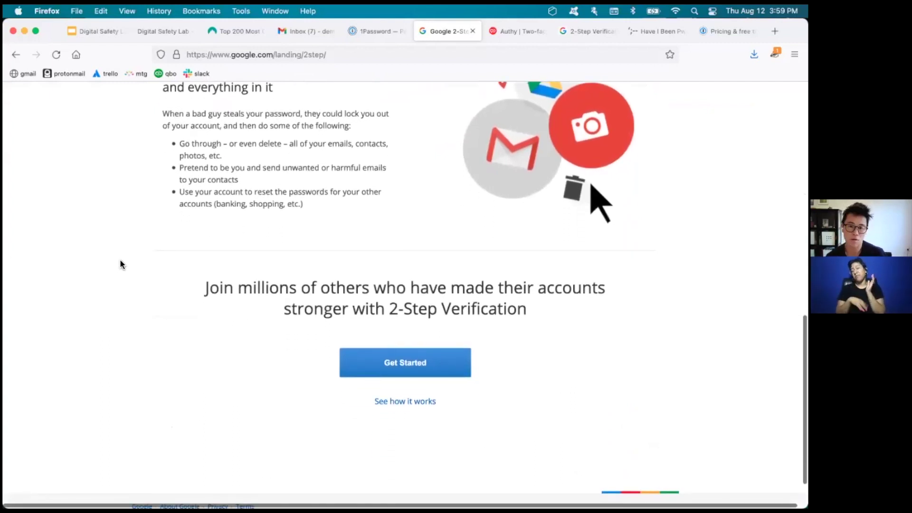
scroll(121, 264, down, 2)
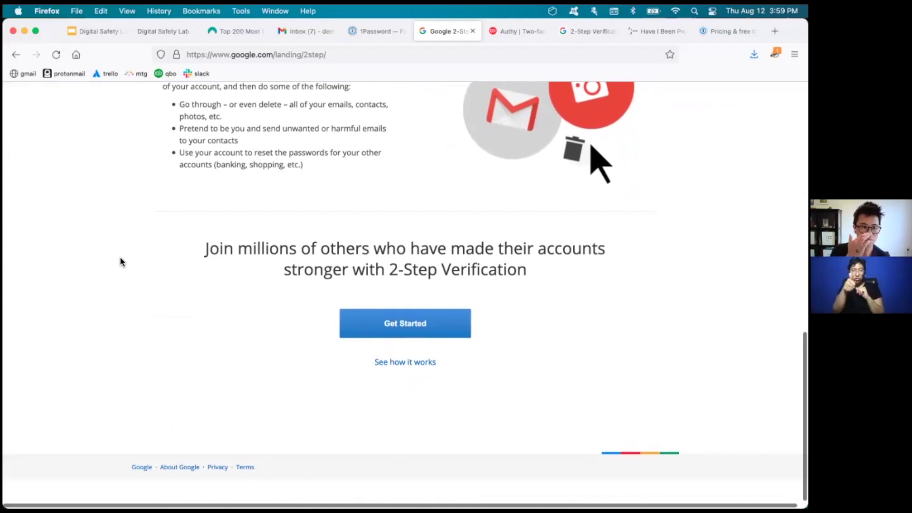
click(379, 328)
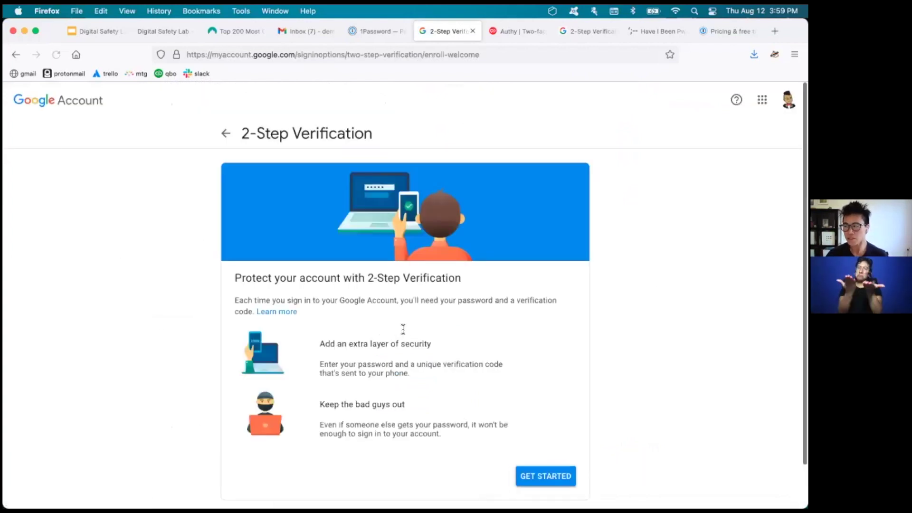
Begin 2-Step Verification setup as the Demo Account, with the browser narrowed beside 1Password.
click(528, 478)
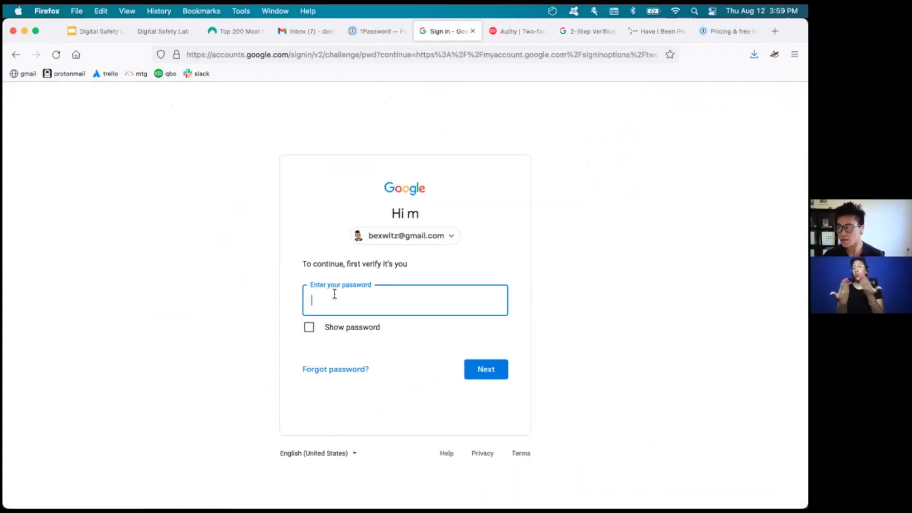
click(372, 237)
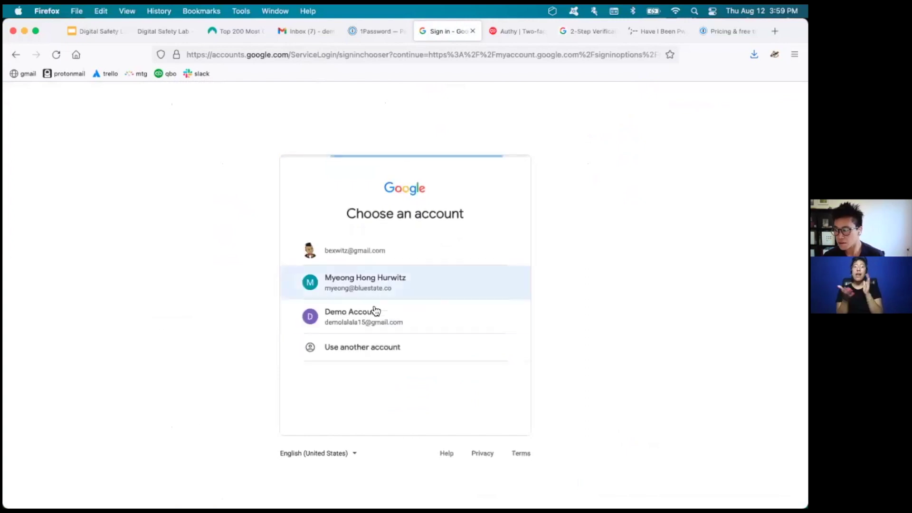
click(369, 322)
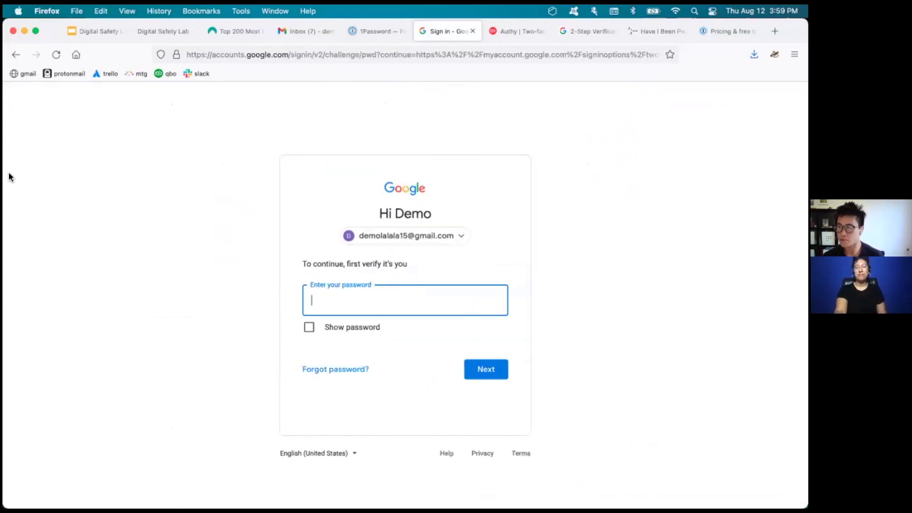
drag(9, 172, 209, 173)
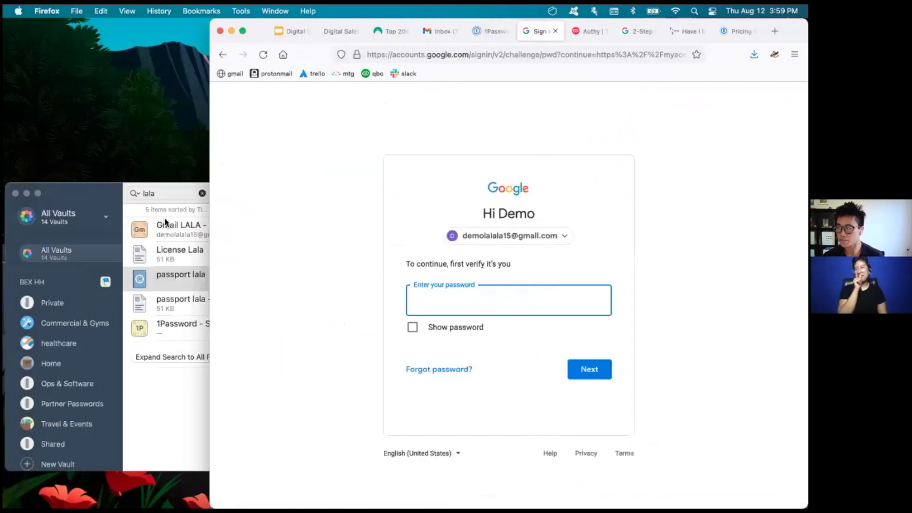
Submit the Gmail LALA password from 1Password 7 on Google's password check.
click(195, 232)
click(196, 229)
click(414, 316)
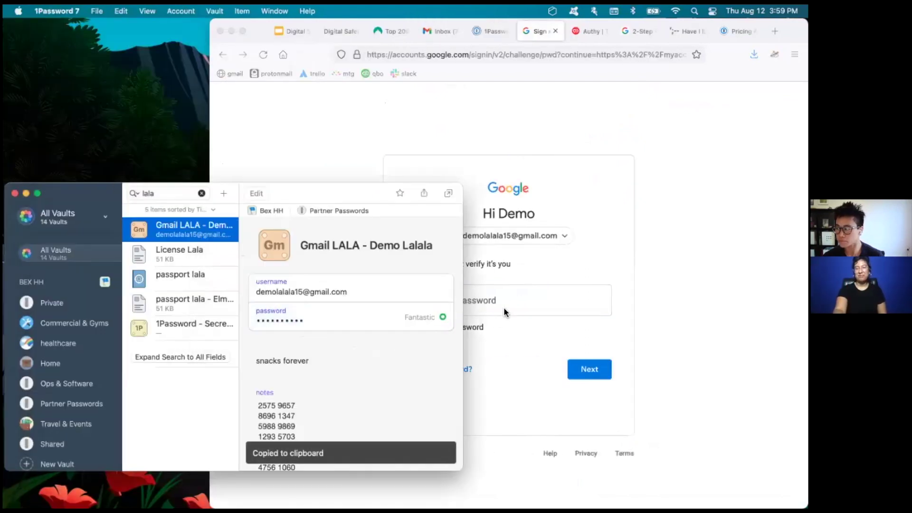
click(504, 308)
key(super+v)
key(Return)
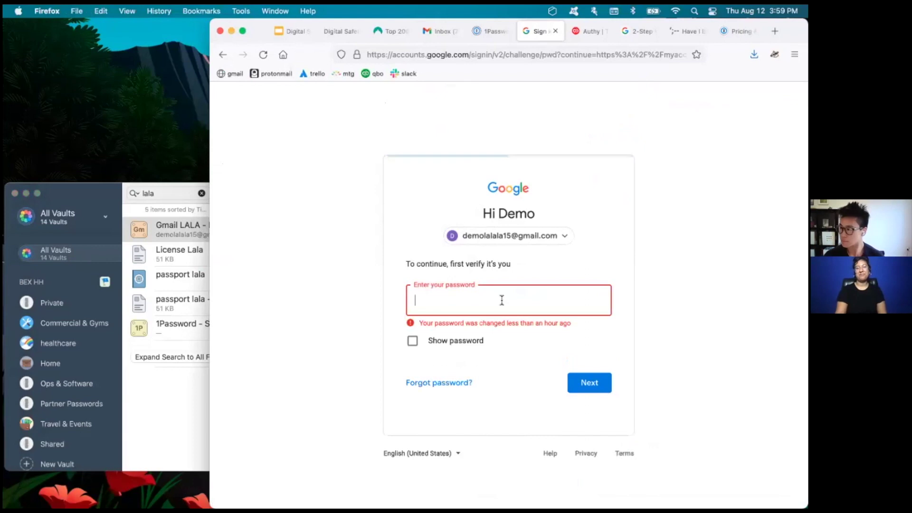
Retry the copied password and a manually typed one; Google rejects both.
click(98, 196)
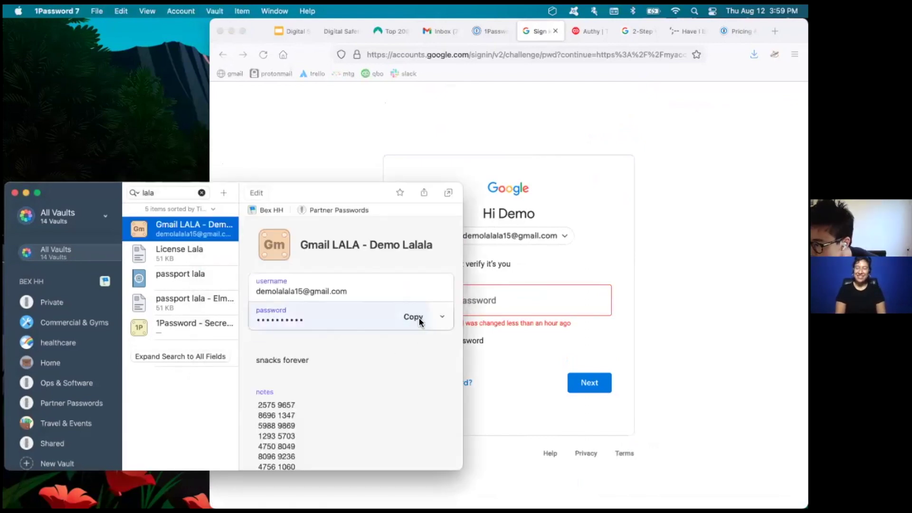
click(413, 318)
click(506, 310)
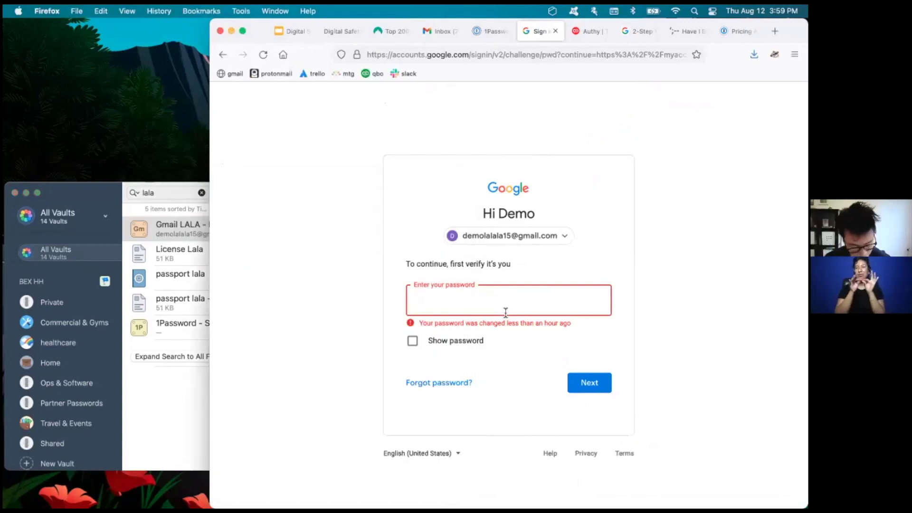
key(super+v)
key(Return)
text(••••••••••••••)
key(Return)
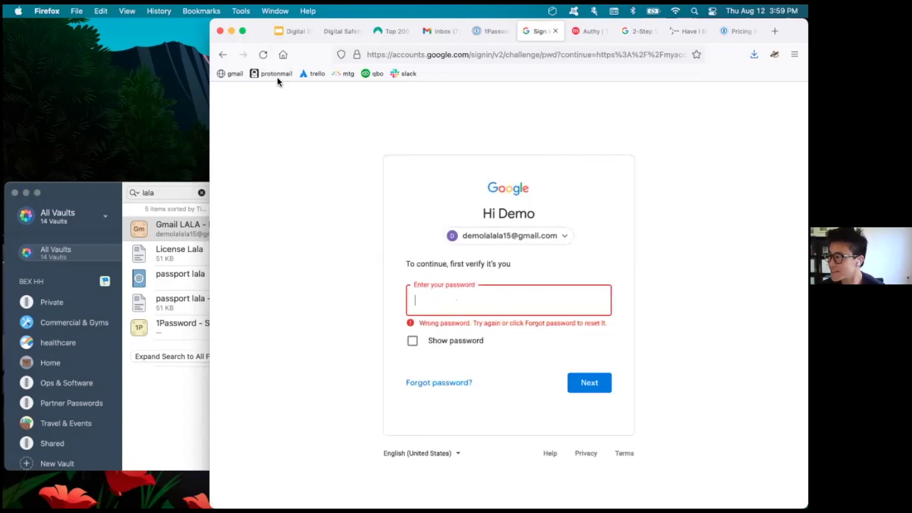
click(478, 32)
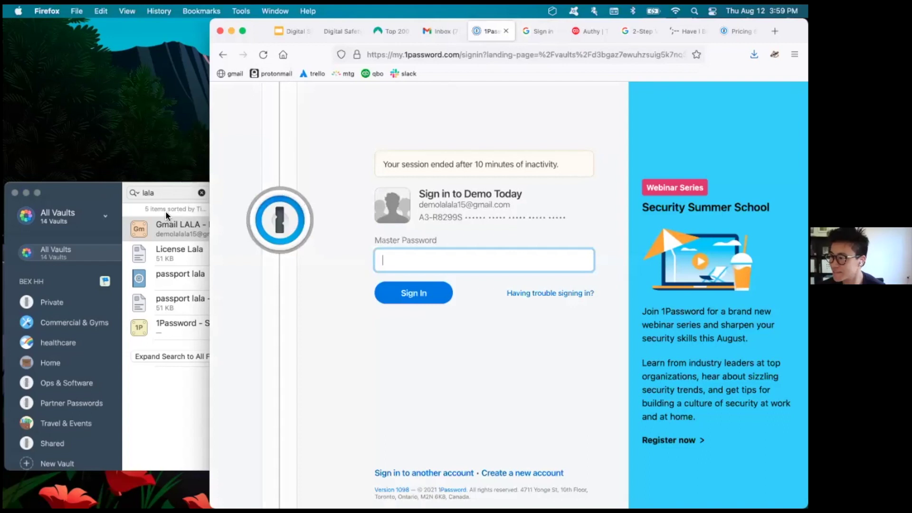
Unlock the 1Password web vault with the master password stored in 1Password 7.
click(92, 192)
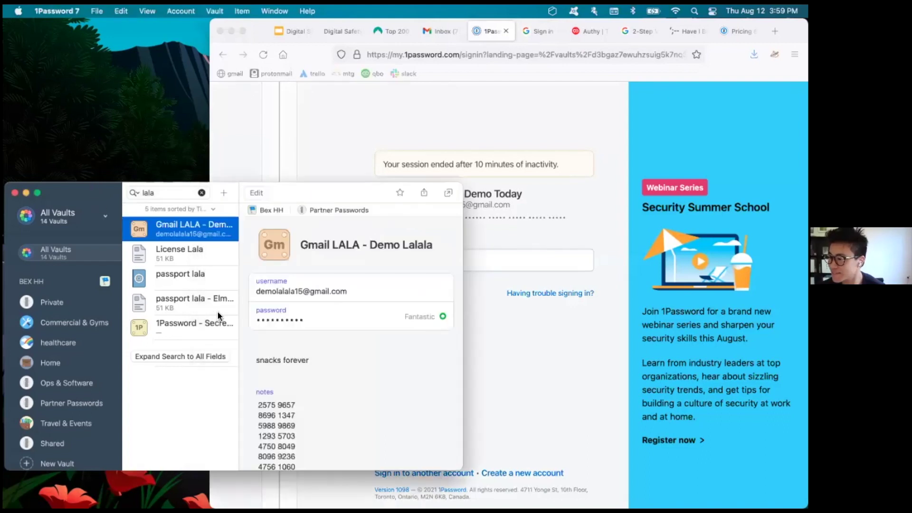
click(192, 323)
click(414, 323)
click(508, 260)
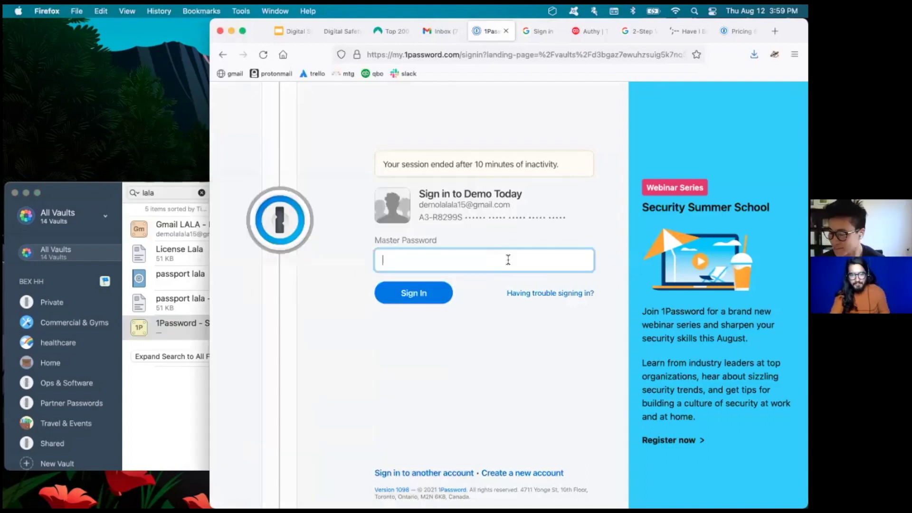
key(super+v)
key(Return)
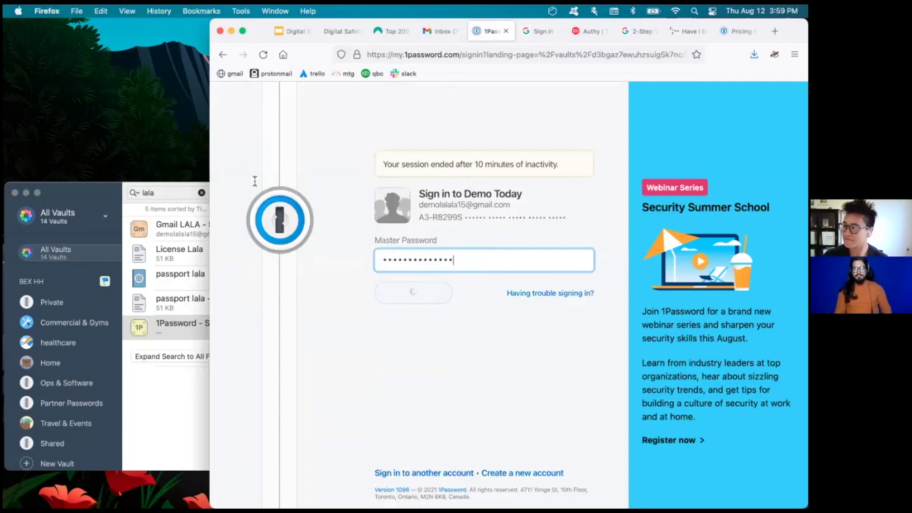
Submit the vault's Gmail Login password on the Google sign-in page.
drag(210, 163, 142, 163)
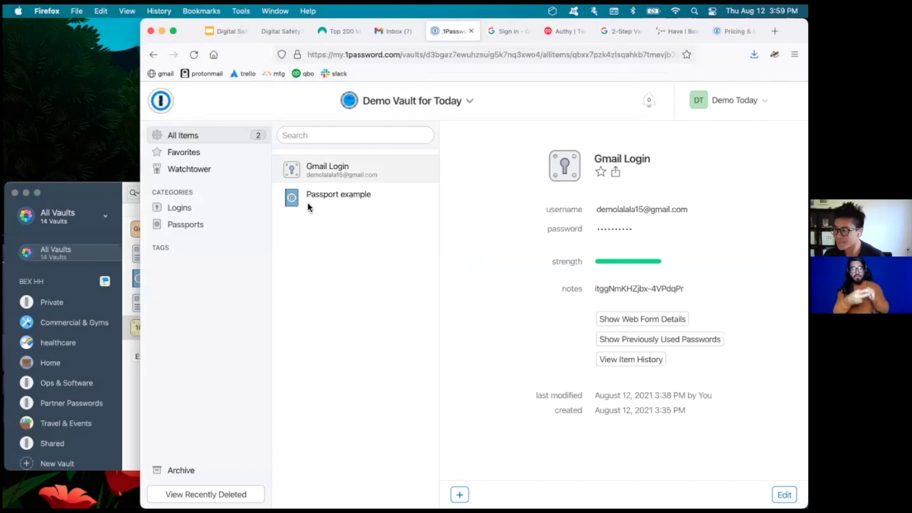
click(646, 228)
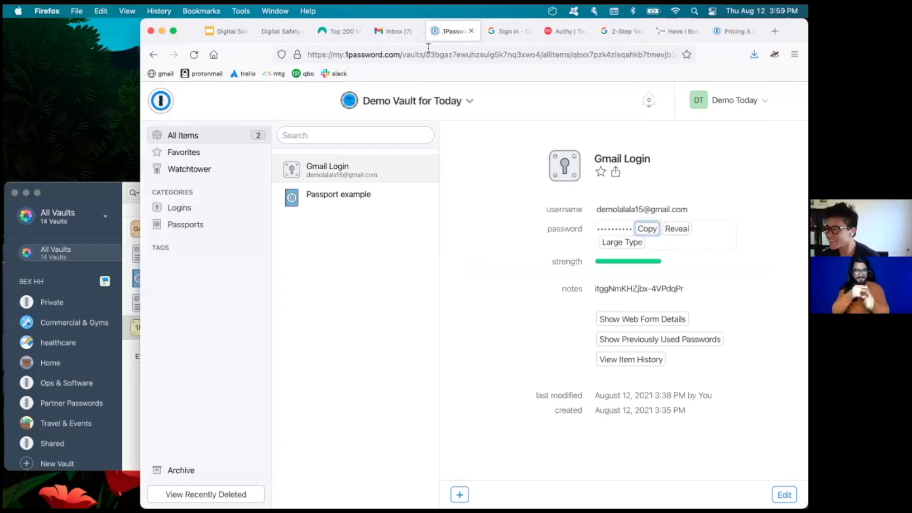
click(502, 33)
key(super+v)
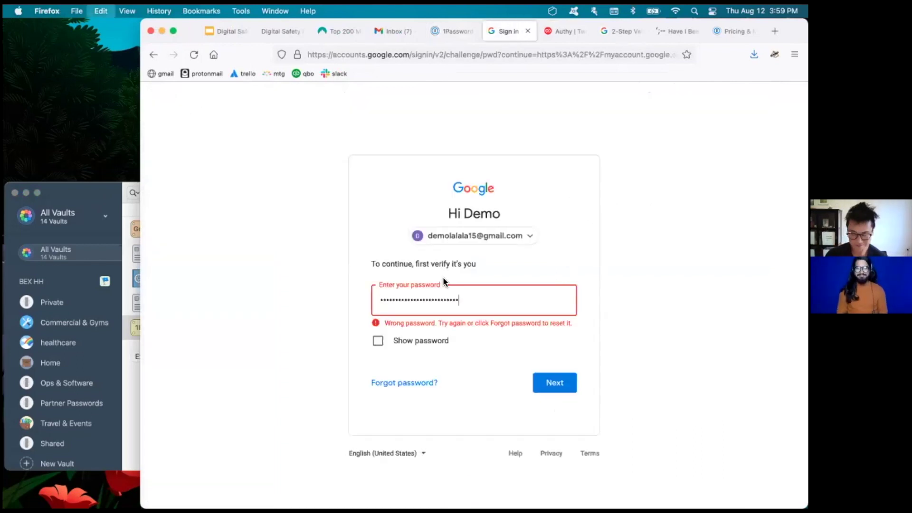
key(Return)
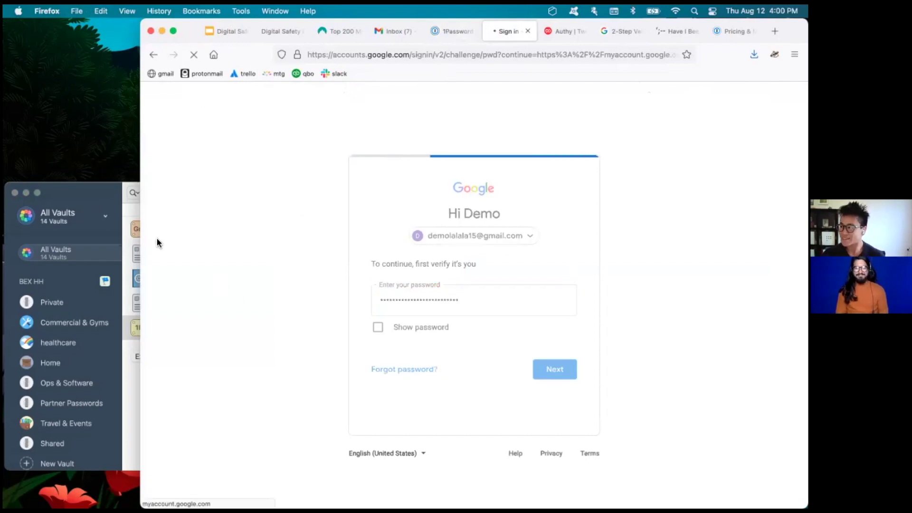
Confirm the phone, enter the texted verification code, and turn on 2-Step Verification.
drag(141, 235, 70, 234)
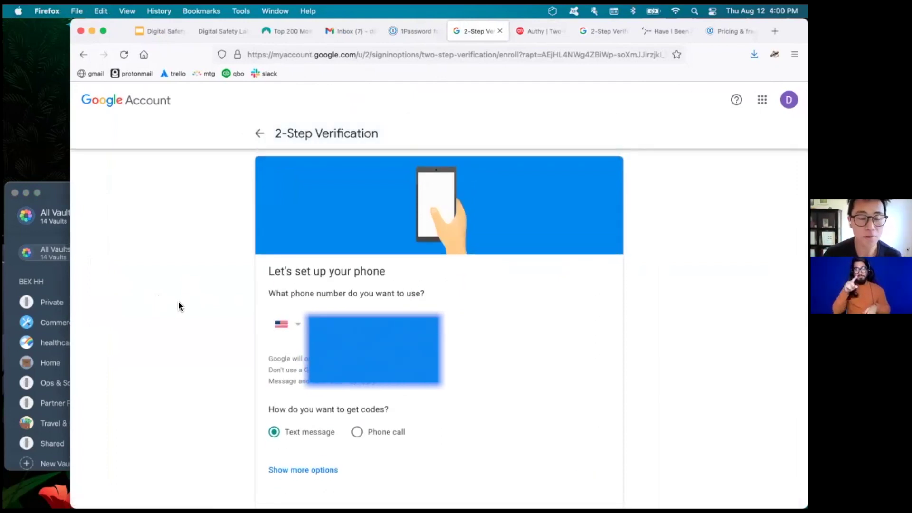
scroll(291, 311, down, 4)
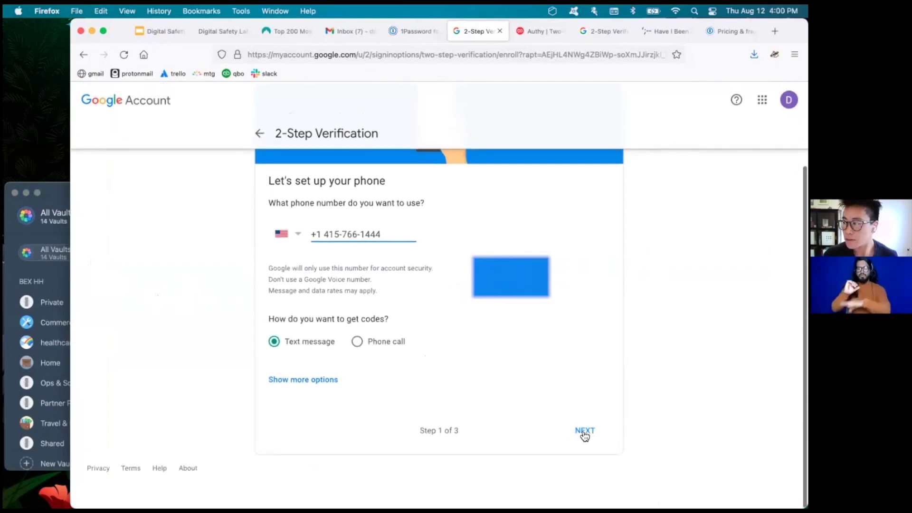
click(585, 433)
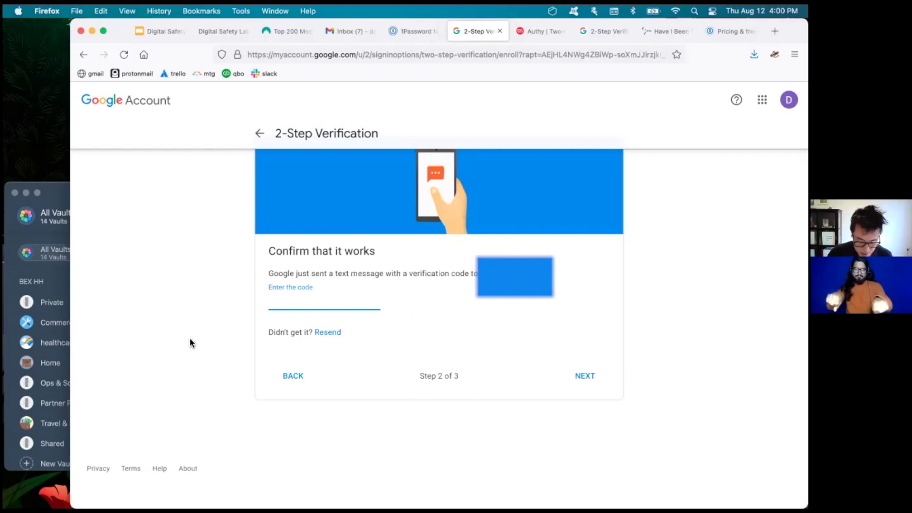
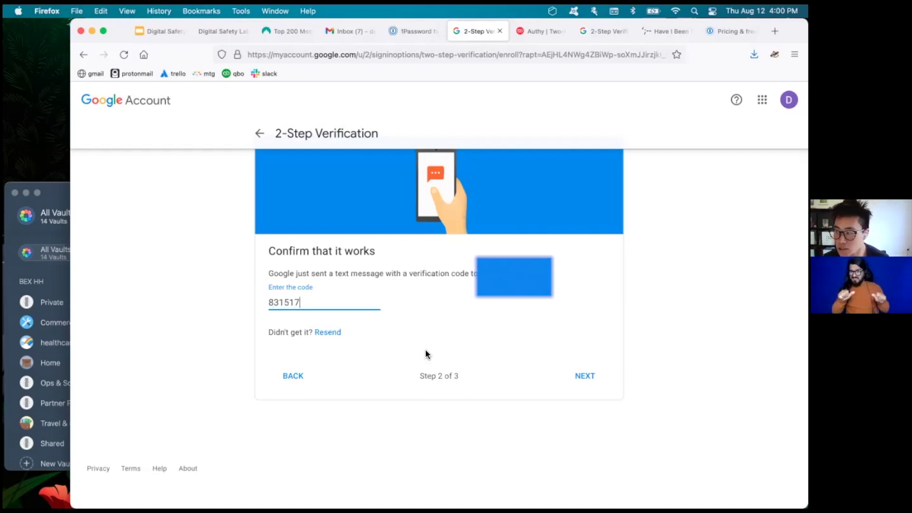
click(579, 378)
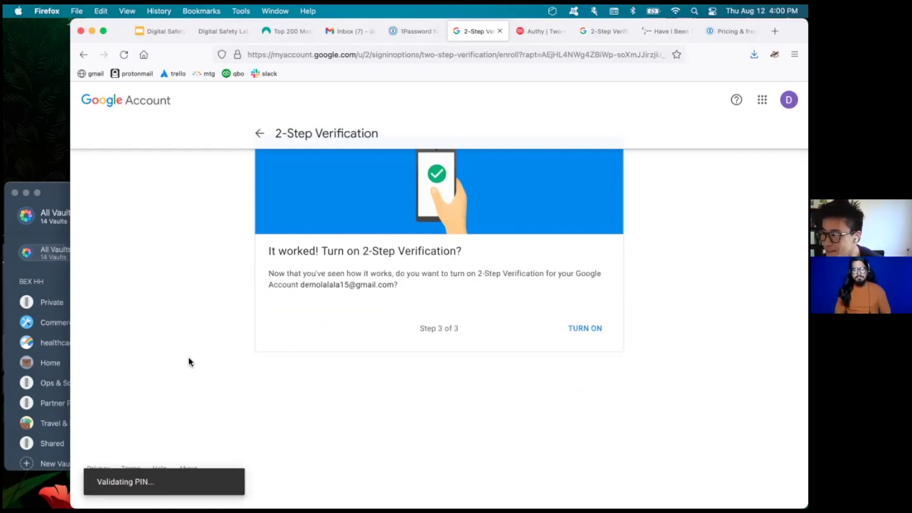
click(581, 329)
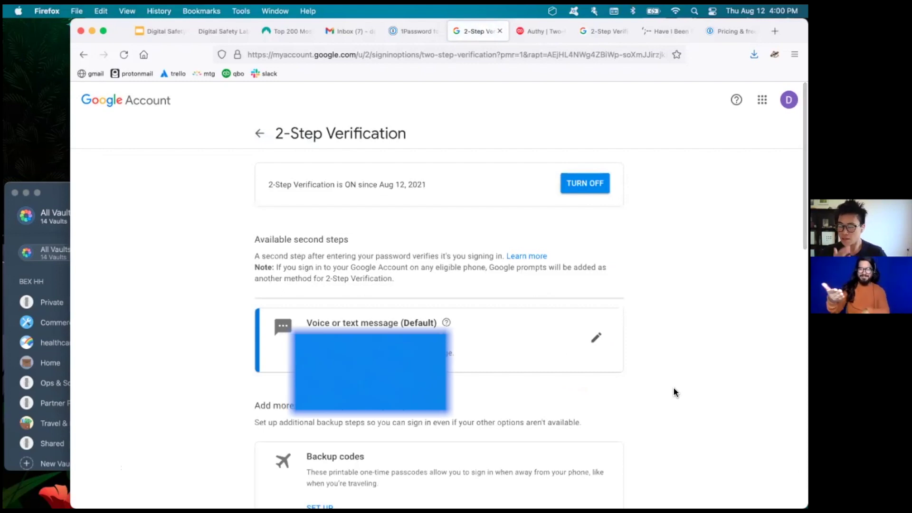
Scroll through the settings page reviewing backup codes, Google prompts, Authenticator app, backup phone and Security Key.
scroll(673, 388, down, 3)
scroll(674, 393, up, 3)
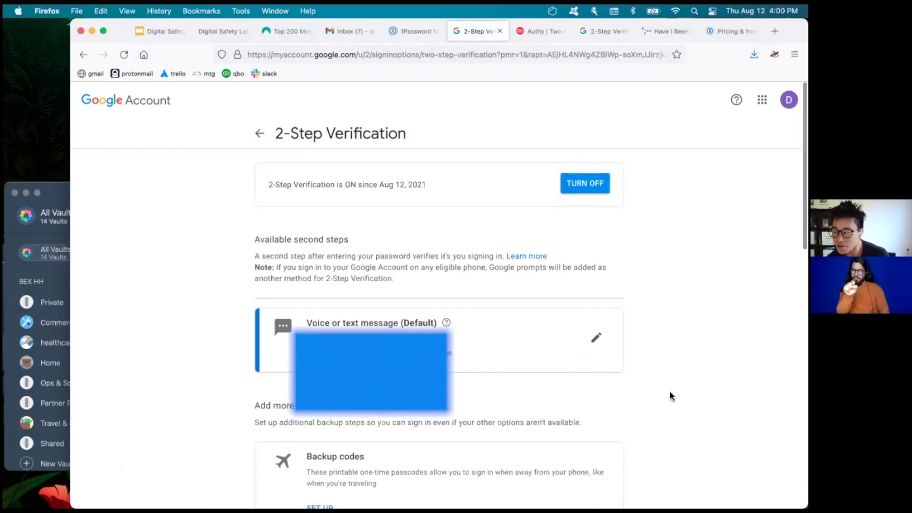
scroll(671, 395, down, 8)
scroll(670, 395, down, 2)
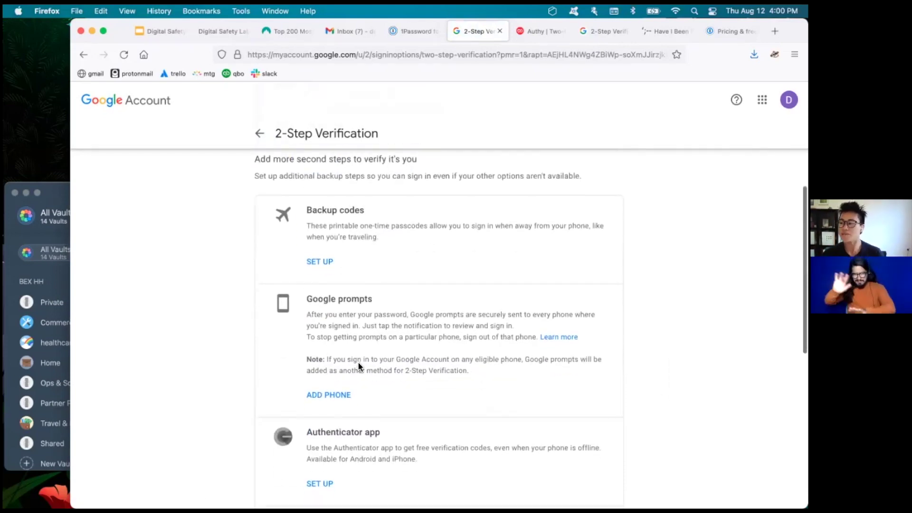
scroll(358, 362, down, 4)
scroll(359, 368, down, 4)
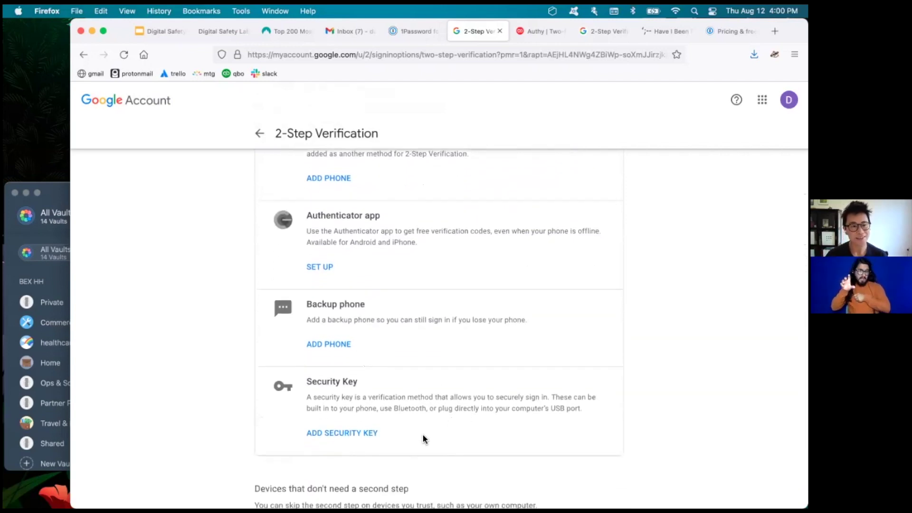
scroll(423, 434, up, 2)
scroll(423, 435, up, 2)
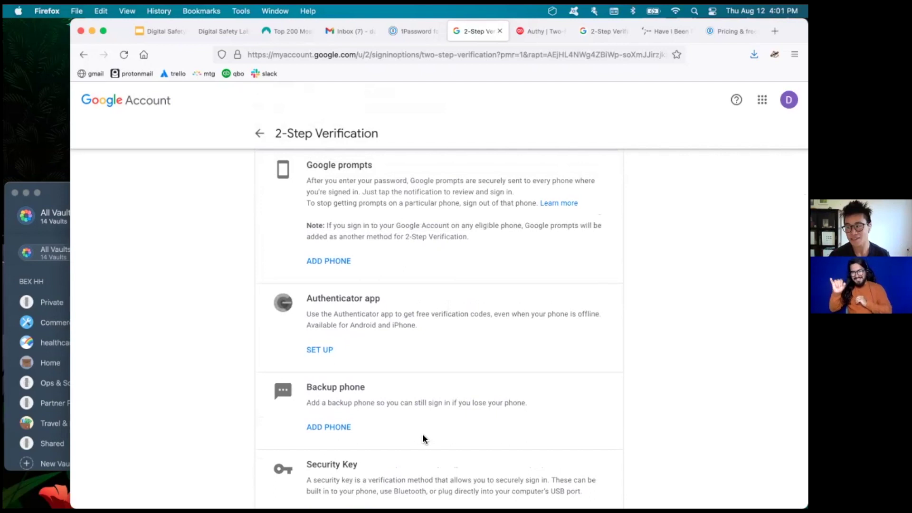
scroll(423, 435, up, 1)
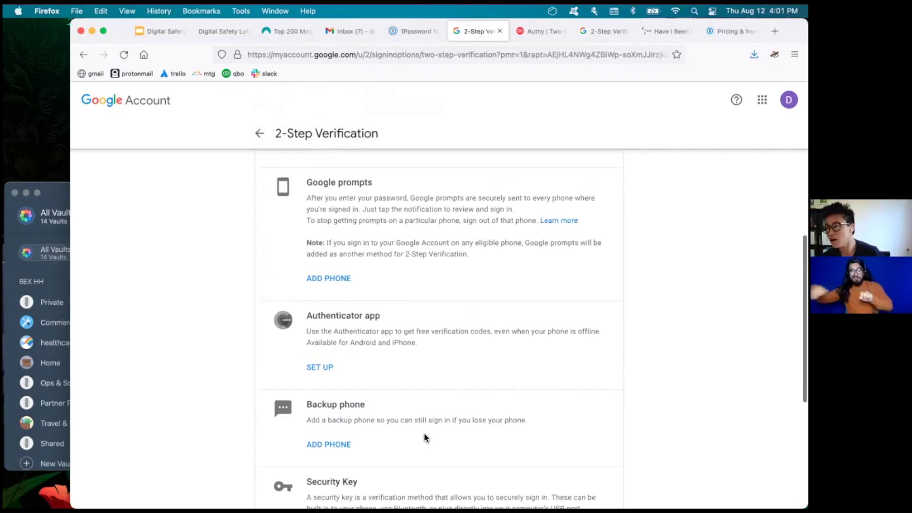
scroll(425, 437, up, 1)
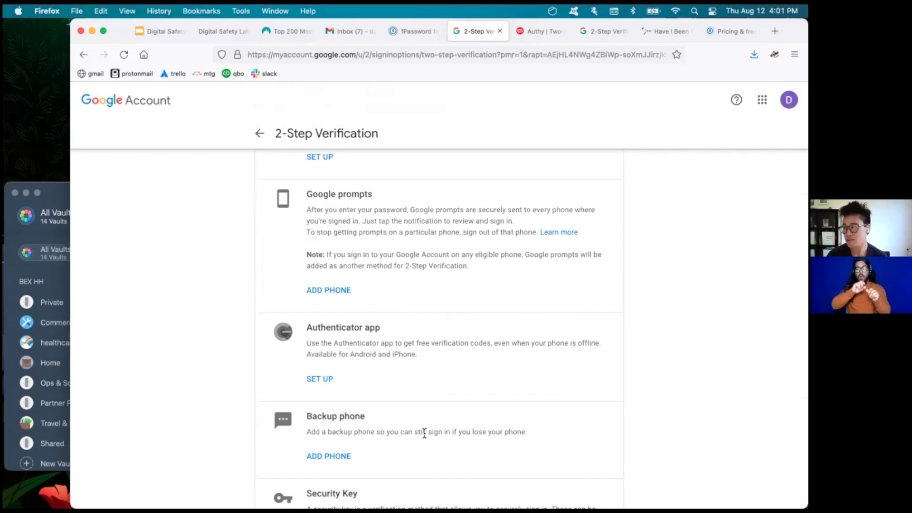
scroll(424, 433, up, 1)
scroll(425, 437, up, 2)
scroll(425, 437, up, 2)
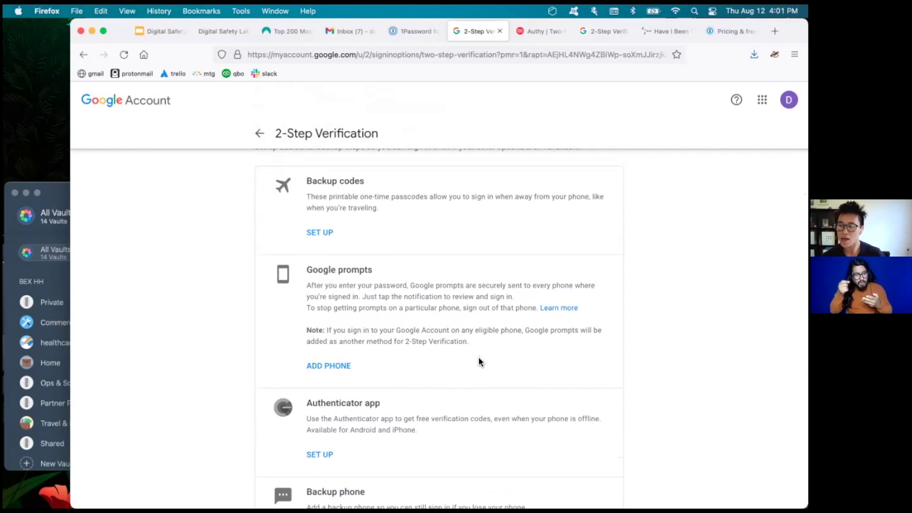
scroll(478, 361, down, 1)
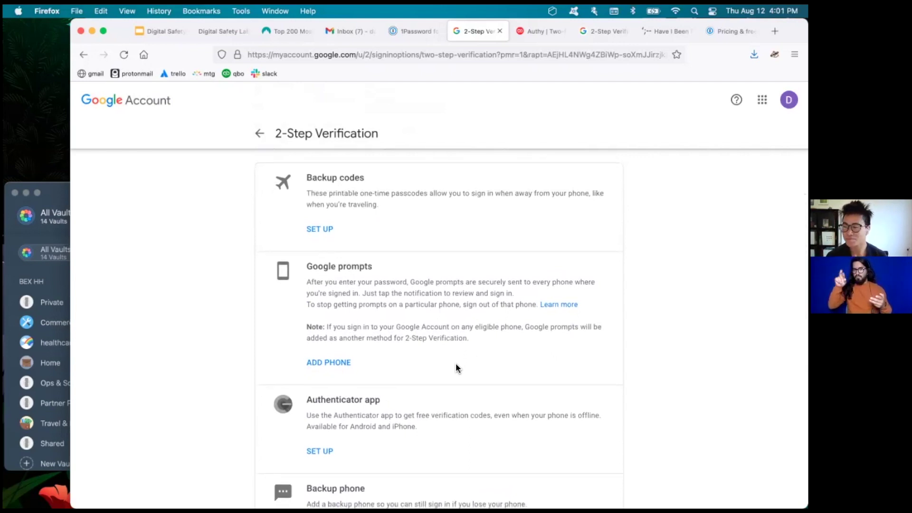
Add the Authenticator app for an Android phone and scan its QR code.
click(313, 451)
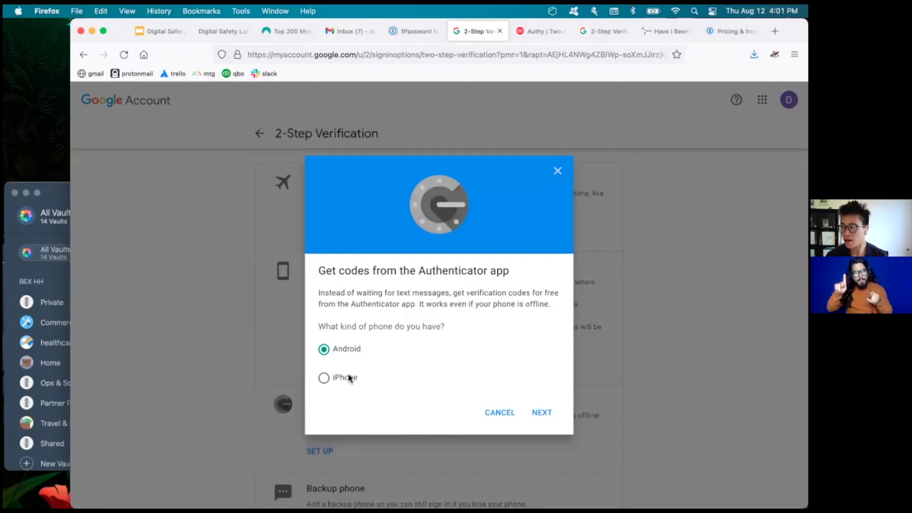
click(543, 413)
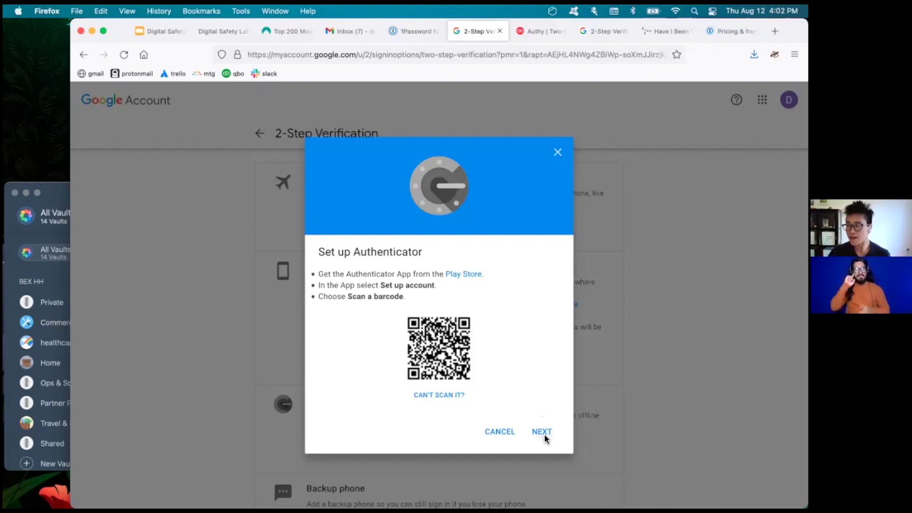
click(543, 432)
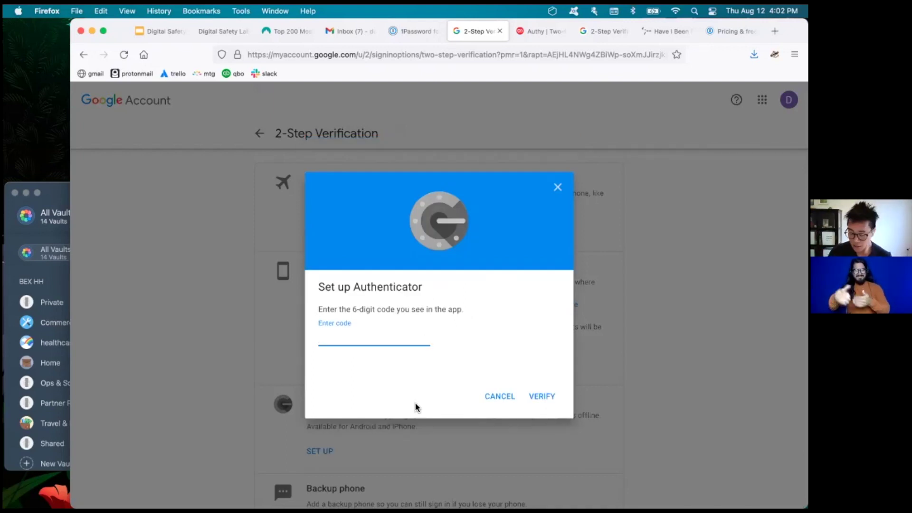
Enter the Authenticator app's 6-digit code and verify it.
click(541, 399)
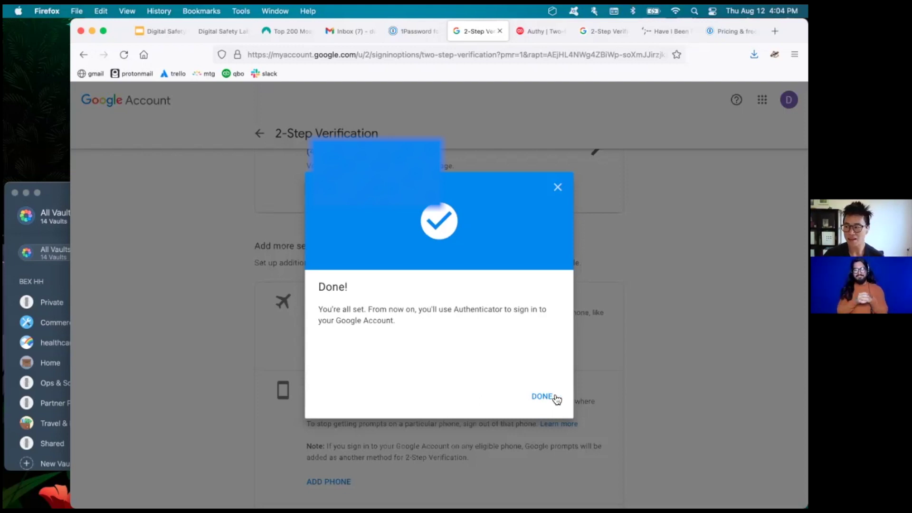
Remove the voice or text-message phone, leaving the Authenticator app as the only second step.
click(544, 399)
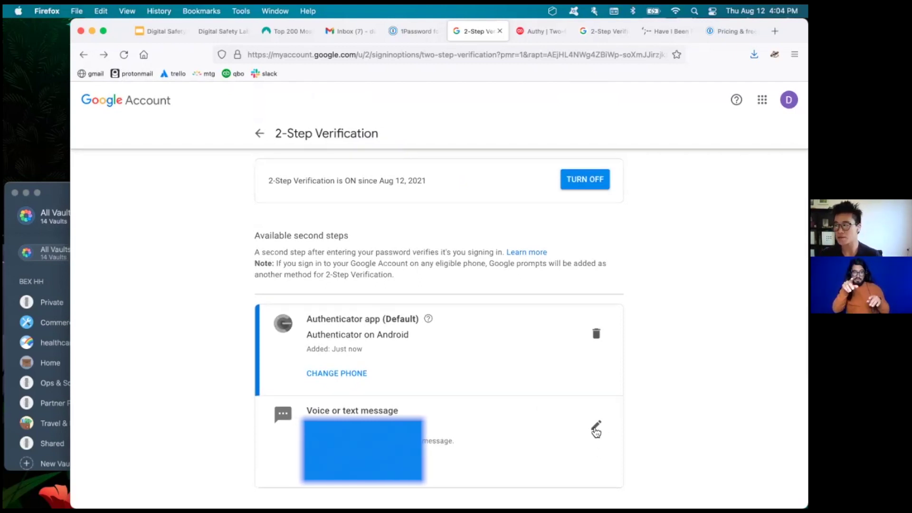
click(596, 425)
click(371, 350)
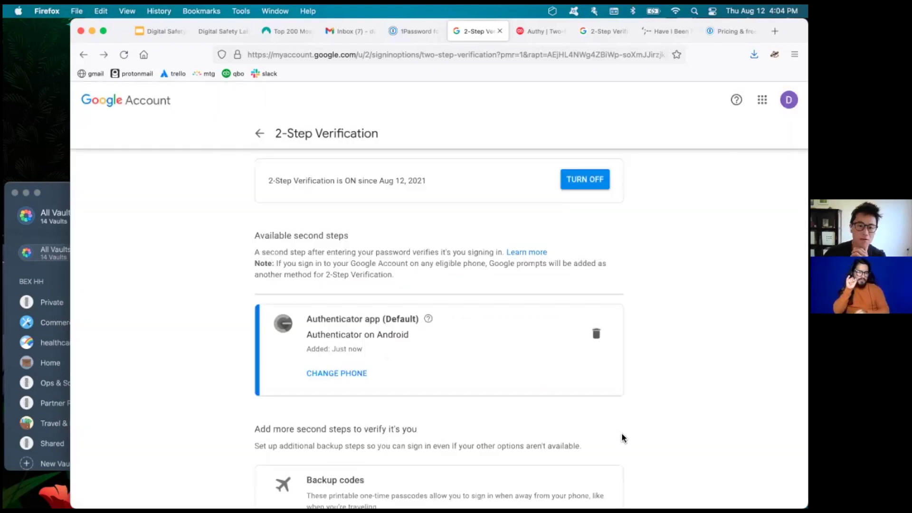
scroll(621, 444, down, 2)
scroll(621, 444, down, 1)
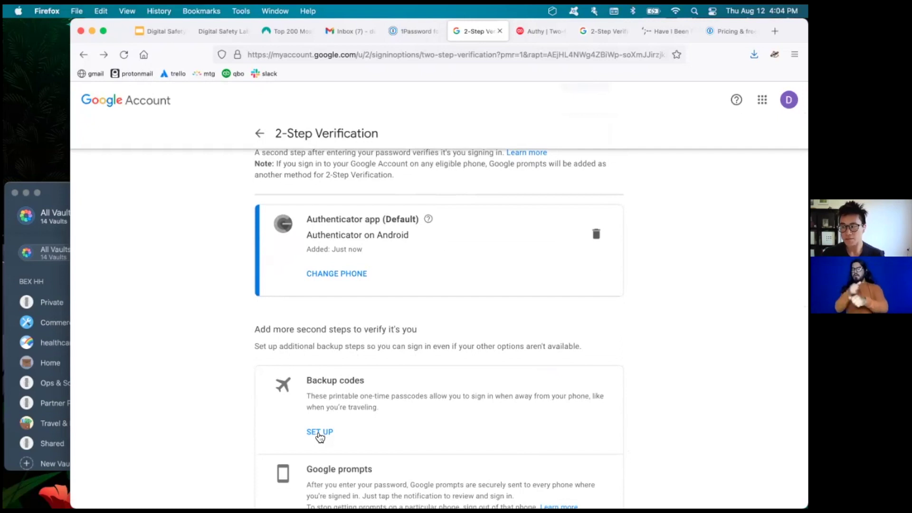
Generate ten new Google backup codes and select all of them for saving in 1Password.
click(319, 434)
drag(524, 270, 366, 207)
key(super+c)
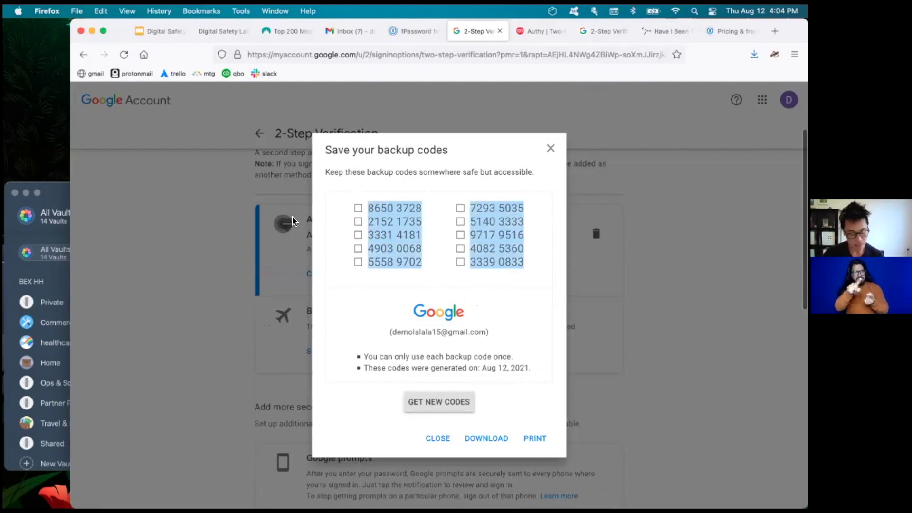
click(63, 195)
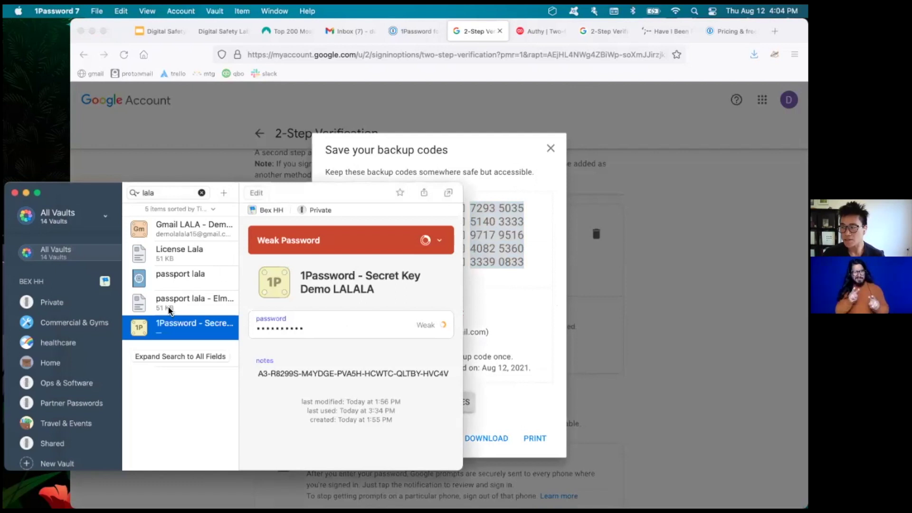
Replace the old backup codes in the Gmail LALA item's notes with the ten new ones and save.
click(167, 238)
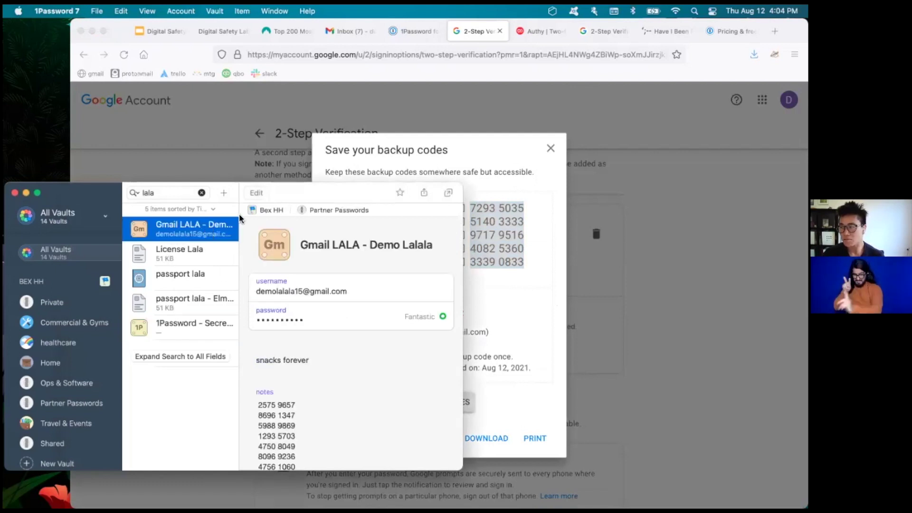
click(256, 192)
scroll(283, 416, down, 3)
click(284, 414)
key(super+v)
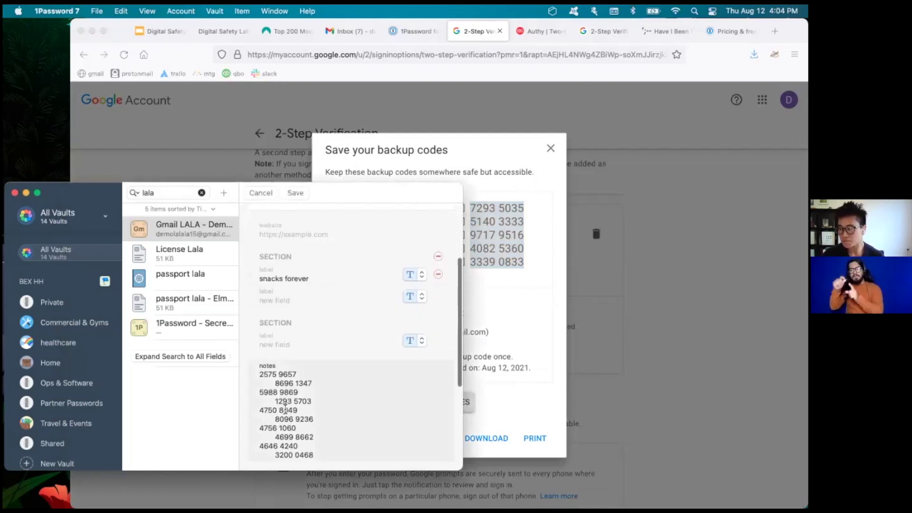
key(super+a)
key(super+v)
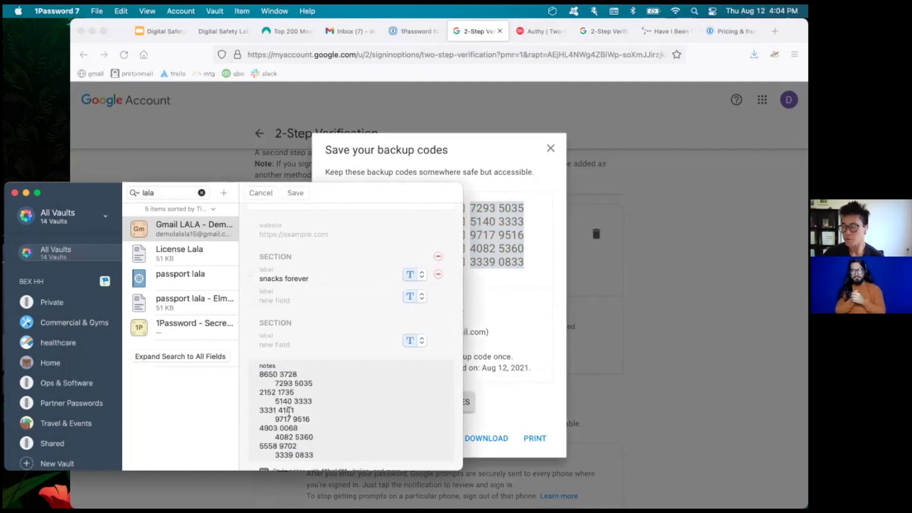
click(295, 192)
click(463, 162)
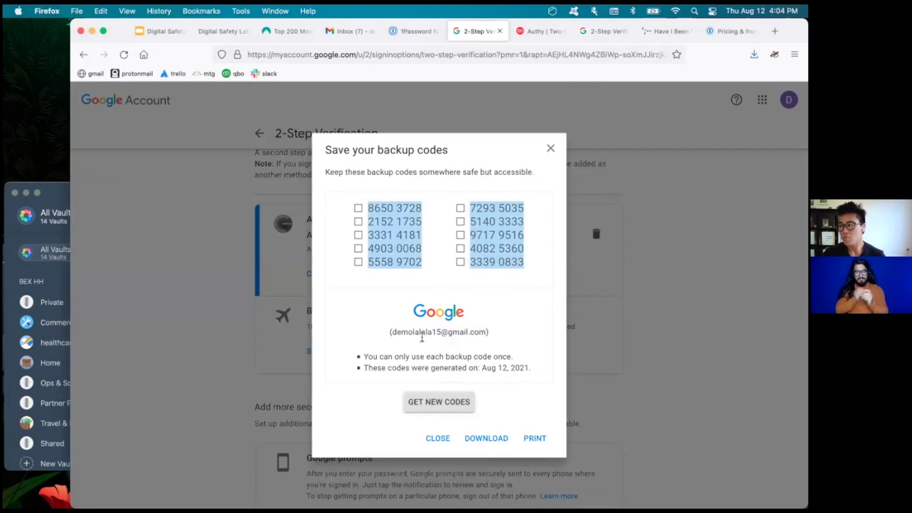
Close the backup codes list, leaving 10 active codes, then select the first saved code in 1Password to compare.
click(437, 438)
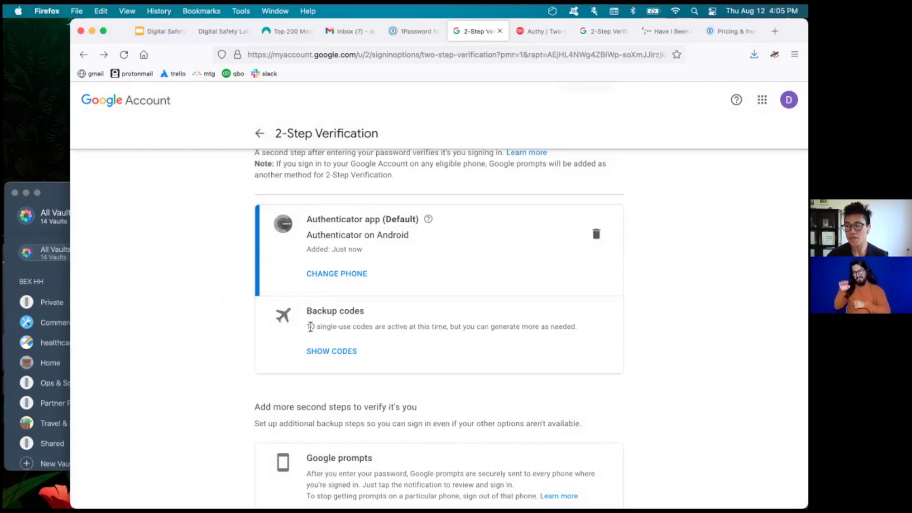
click(65, 199)
drag(304, 405, 250, 405)
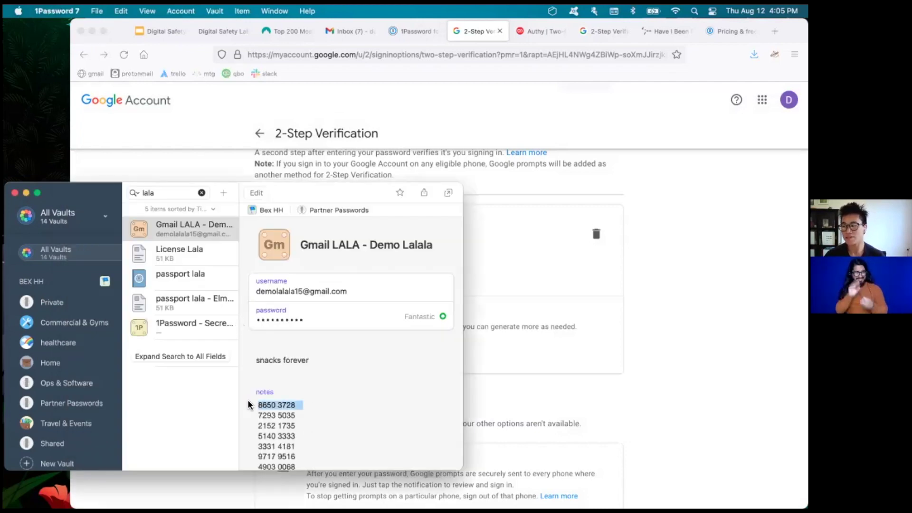
Check all ten codes in the notes, then return to the Digital Safety Lab deck's Authy slide, widening the window.
scroll(253, 424, down, 2)
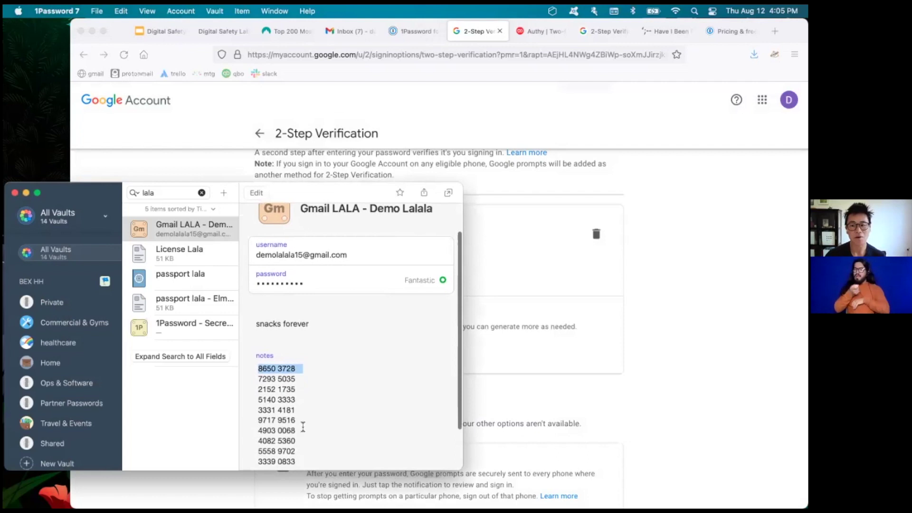
click(657, 362)
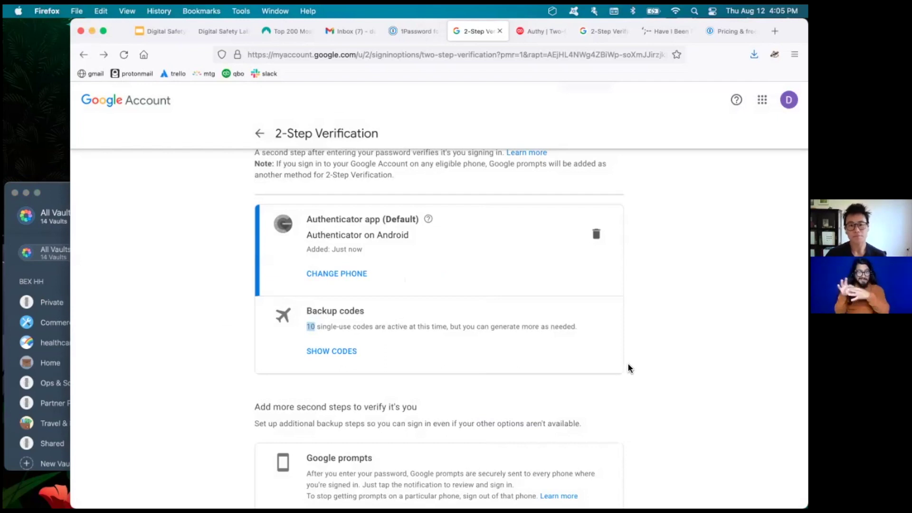
click(222, 31)
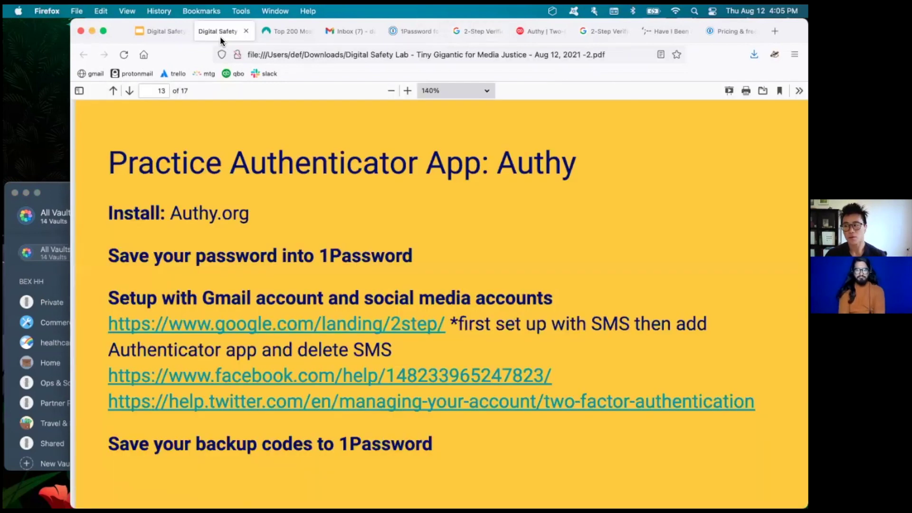
drag(71, 122, 17, 120)
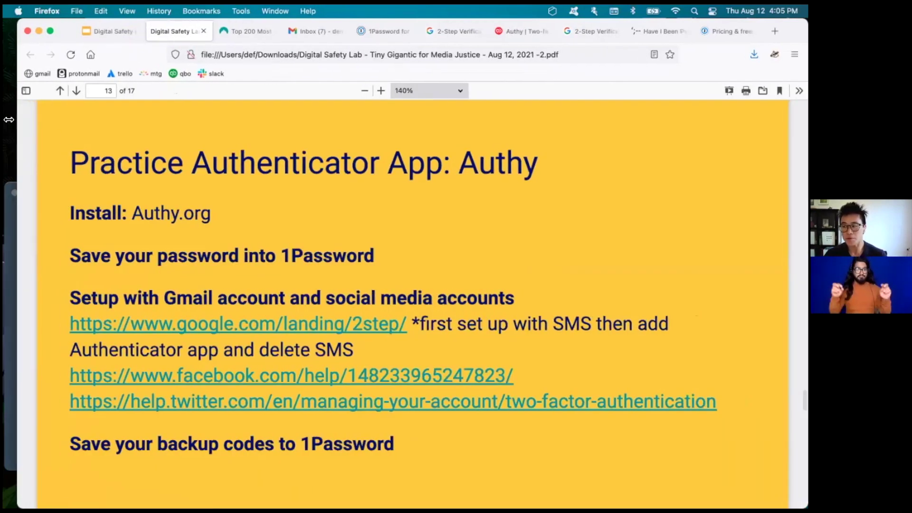